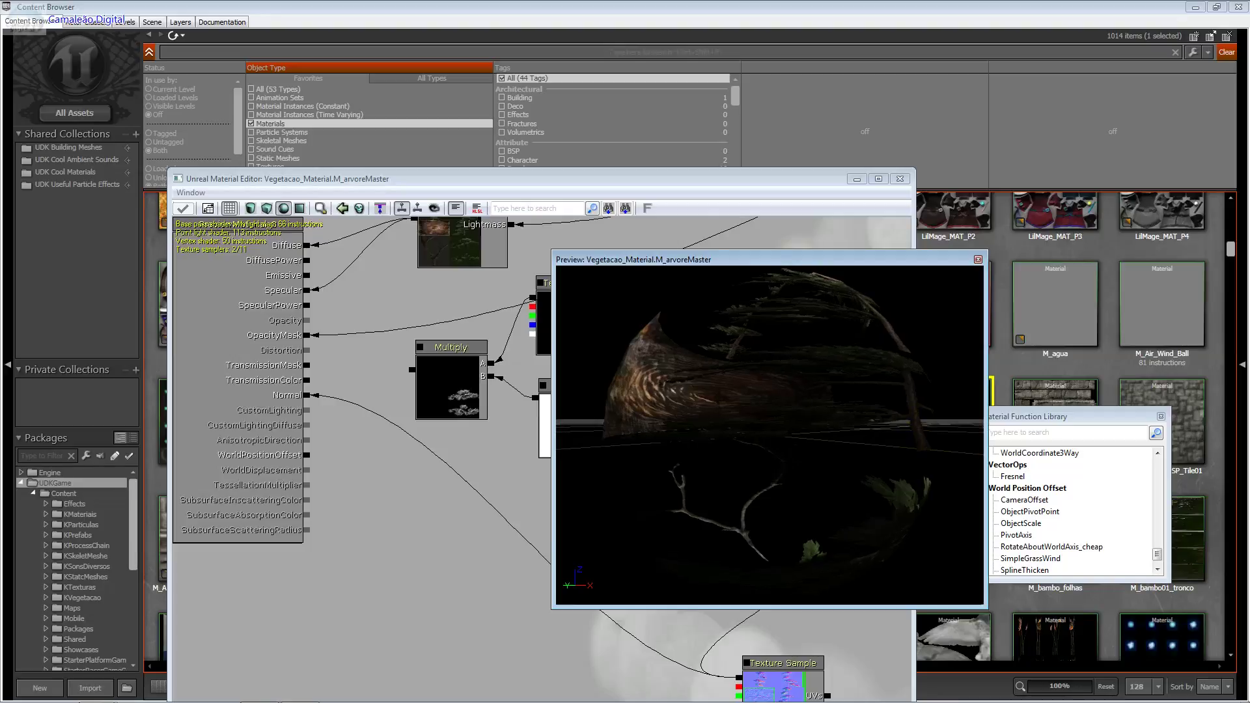
# - Orbit the tree preview, pan the M_arvoreMaster graph to LightmassReplace, and close the editor
pyautogui.moveTo(792, 454); pyautogui.dragTo(792, 454)
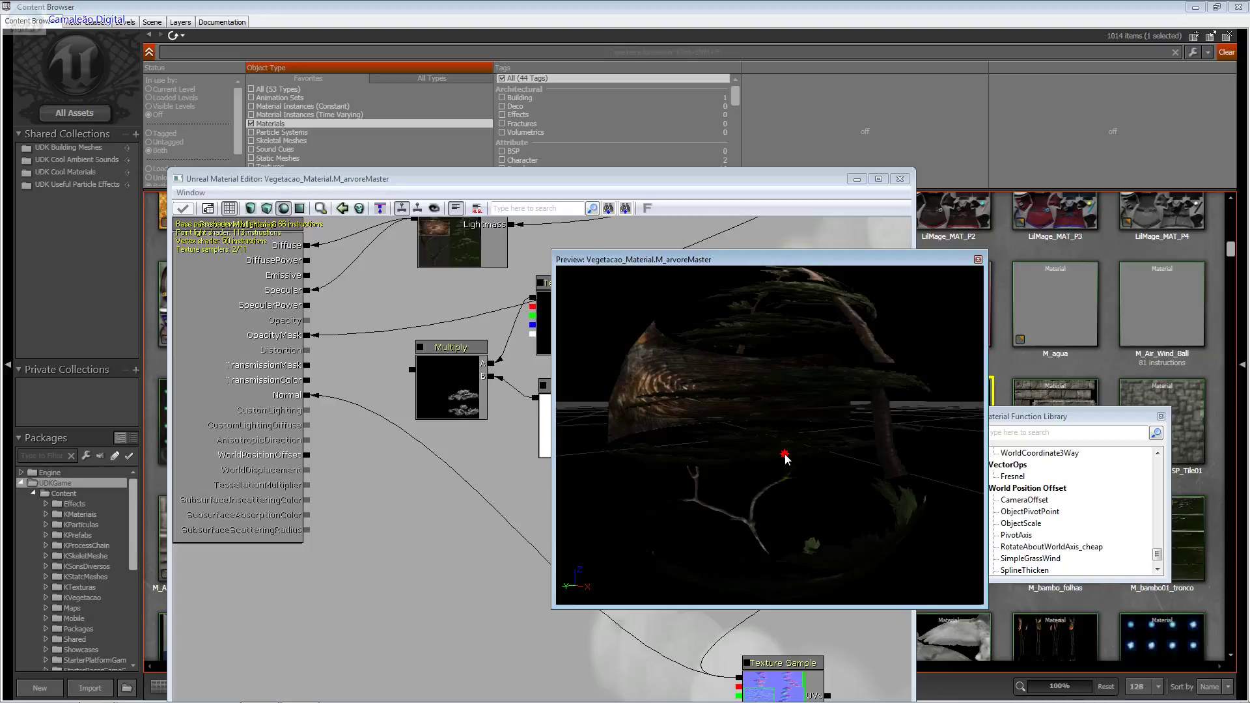
pyautogui.click(978, 259)
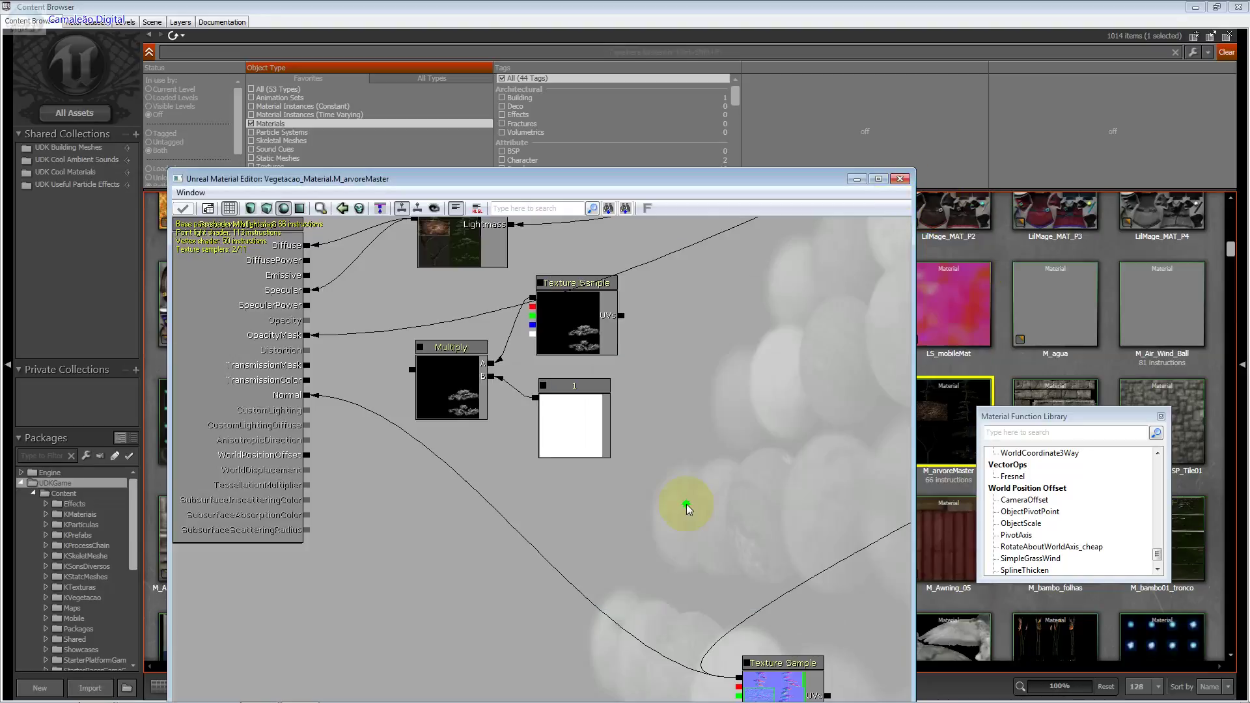
pyautogui.moveTo(686, 507); pyautogui.dragTo(706, 357)
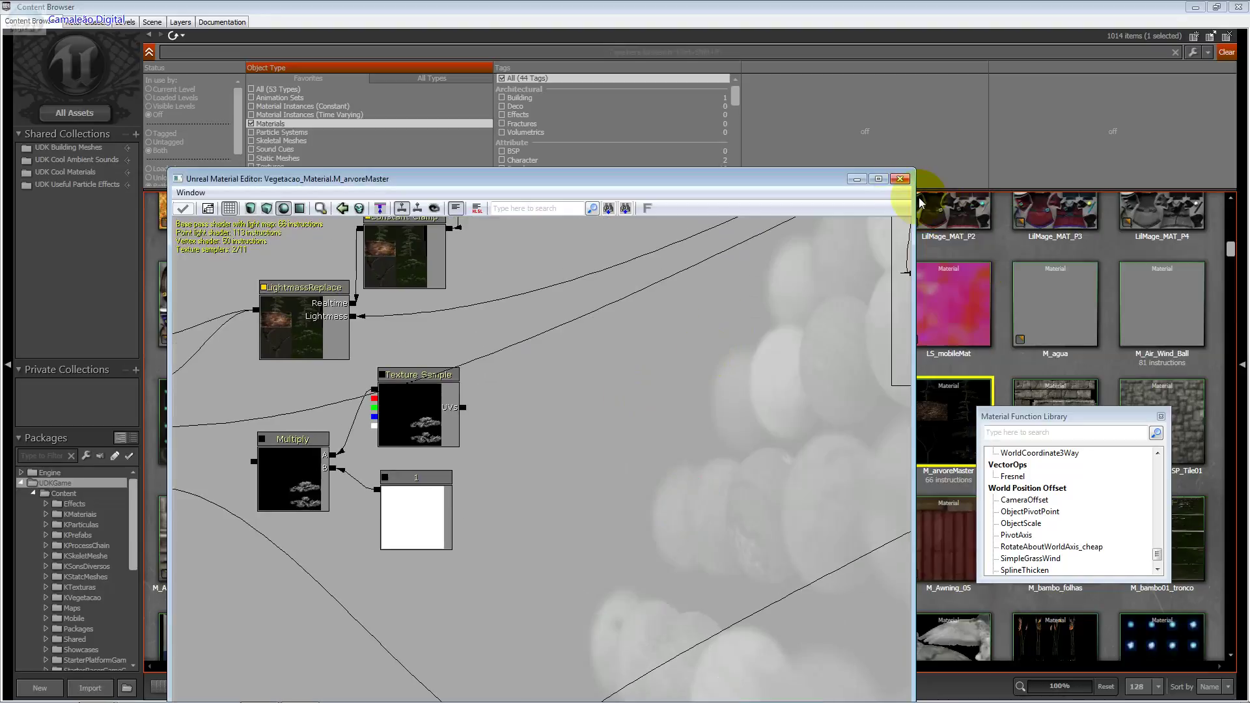
pyautogui.click(898, 177)
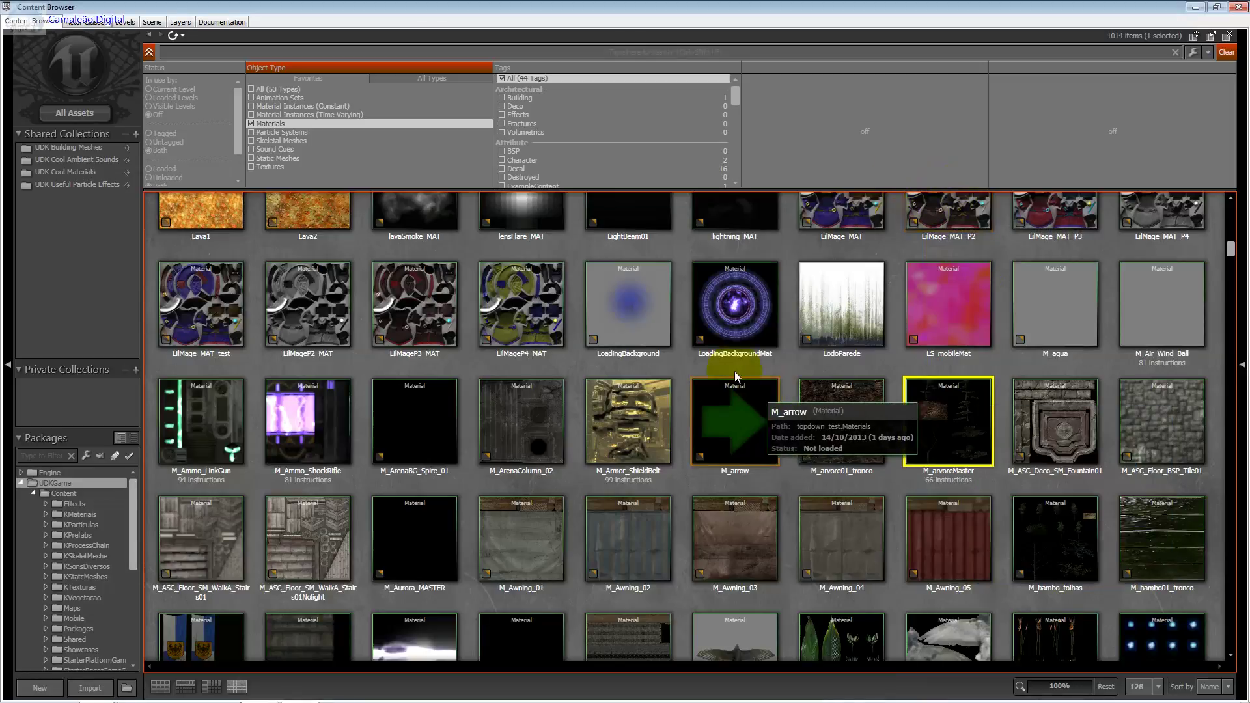
# - Open LoadingBackgroundMat, orbit its purple rune sphere, close the preview and pan the node graph
pyautogui.doubleClick(707, 338)
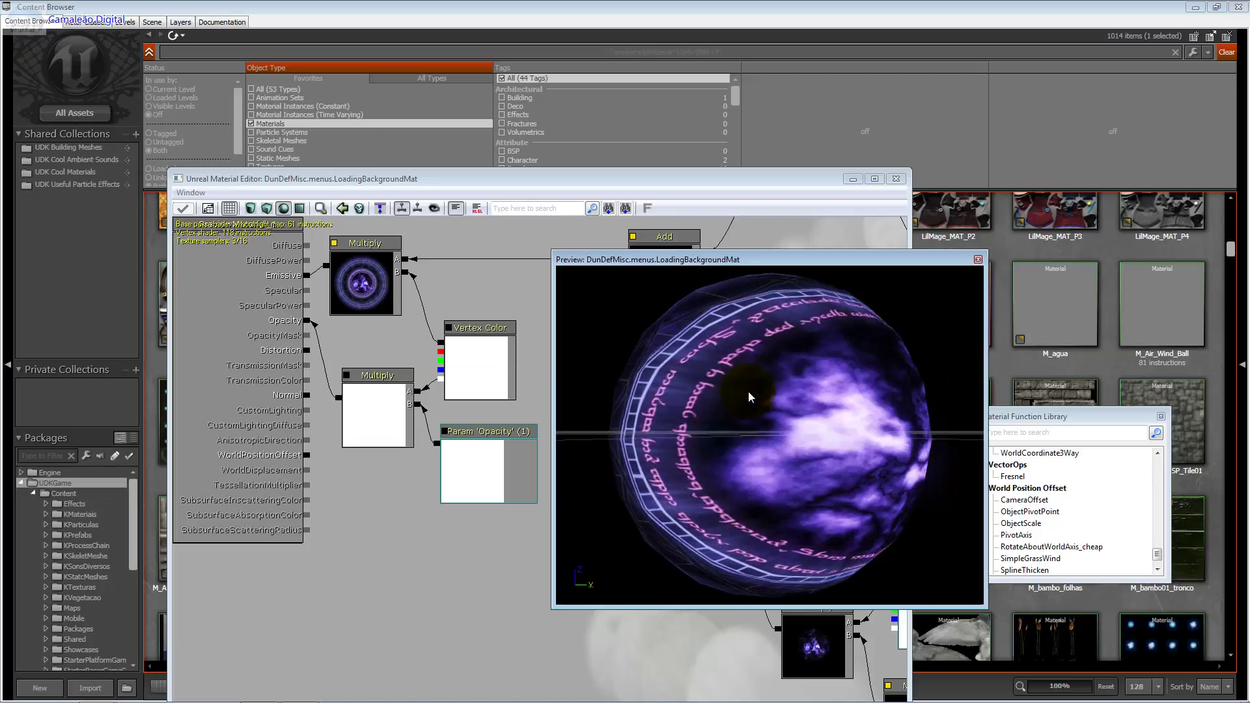
pyautogui.moveTo(763, 388)
pyautogui.mouseDown()
pyautogui.moveTo(729, 391)
pyautogui.moveTo(768, 403)
pyautogui.mouseUp()
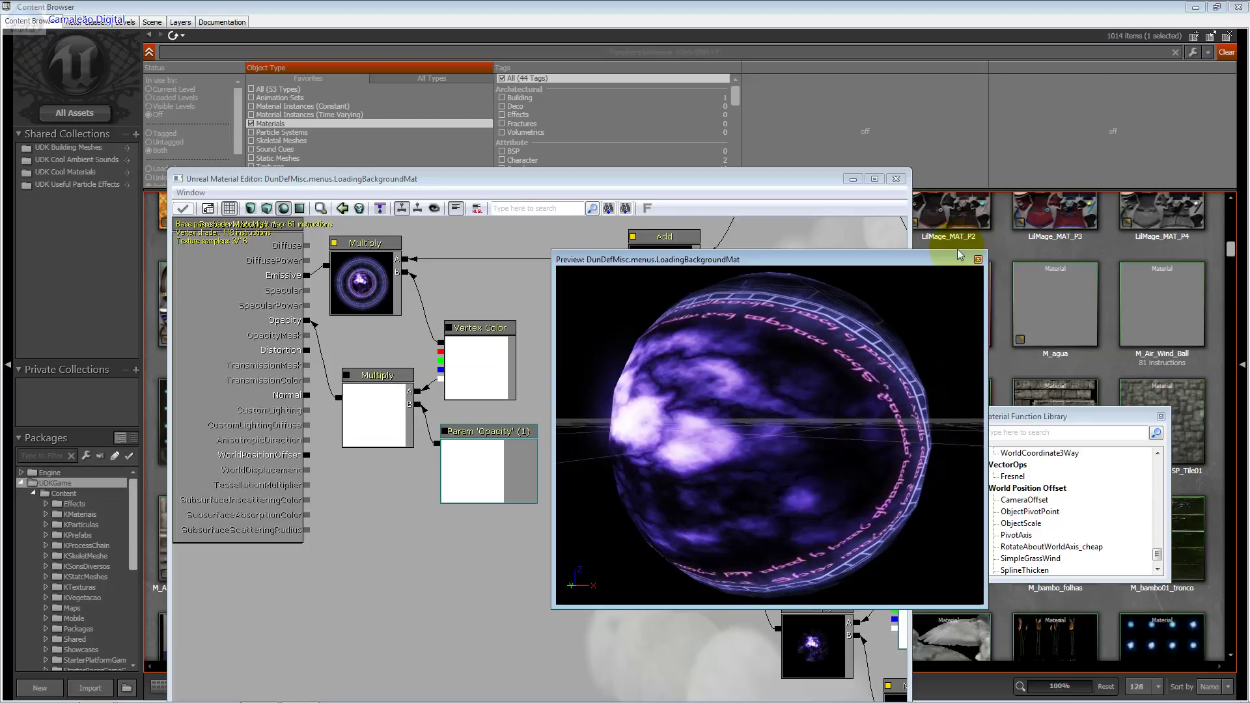
pyautogui.click(978, 259)
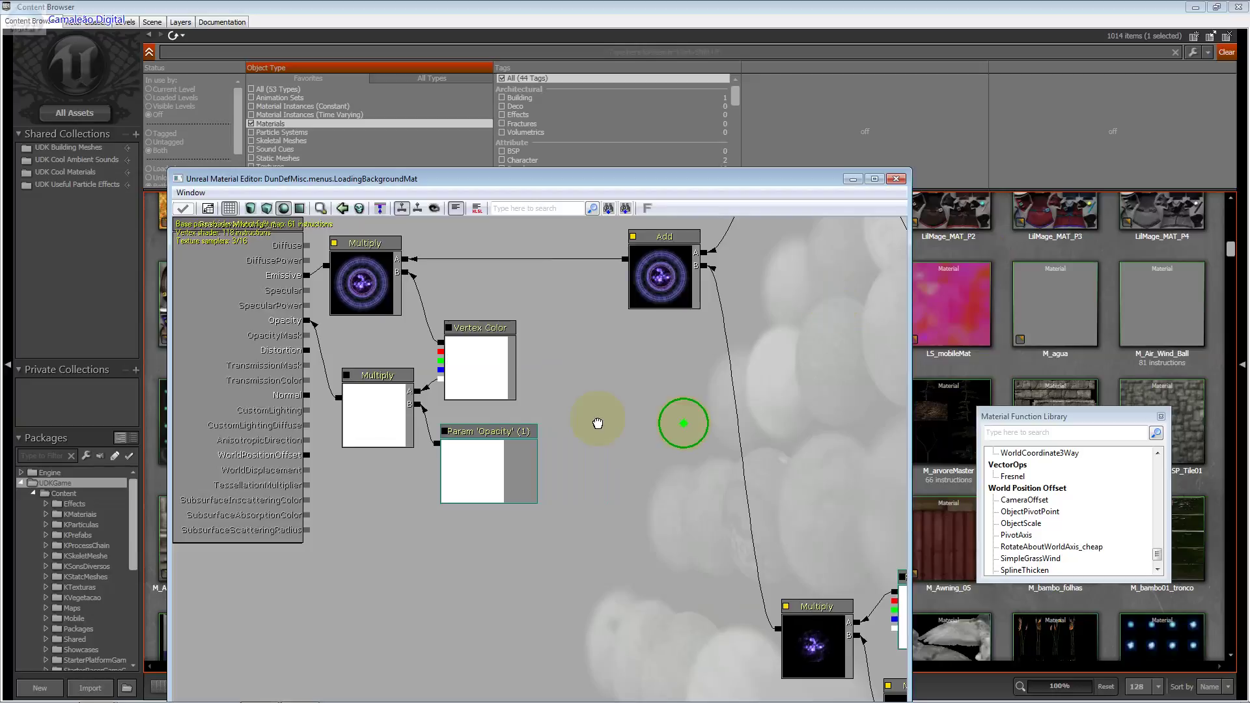
pyautogui.moveTo(458, 409); pyautogui.dragTo(444, 412)
pyautogui.scroll(-3, 444, 412)
# - Close LoadingBackgroundMat and rotate the M_Ceu sky preview up into the clouds and back
pyautogui.click(896, 179)
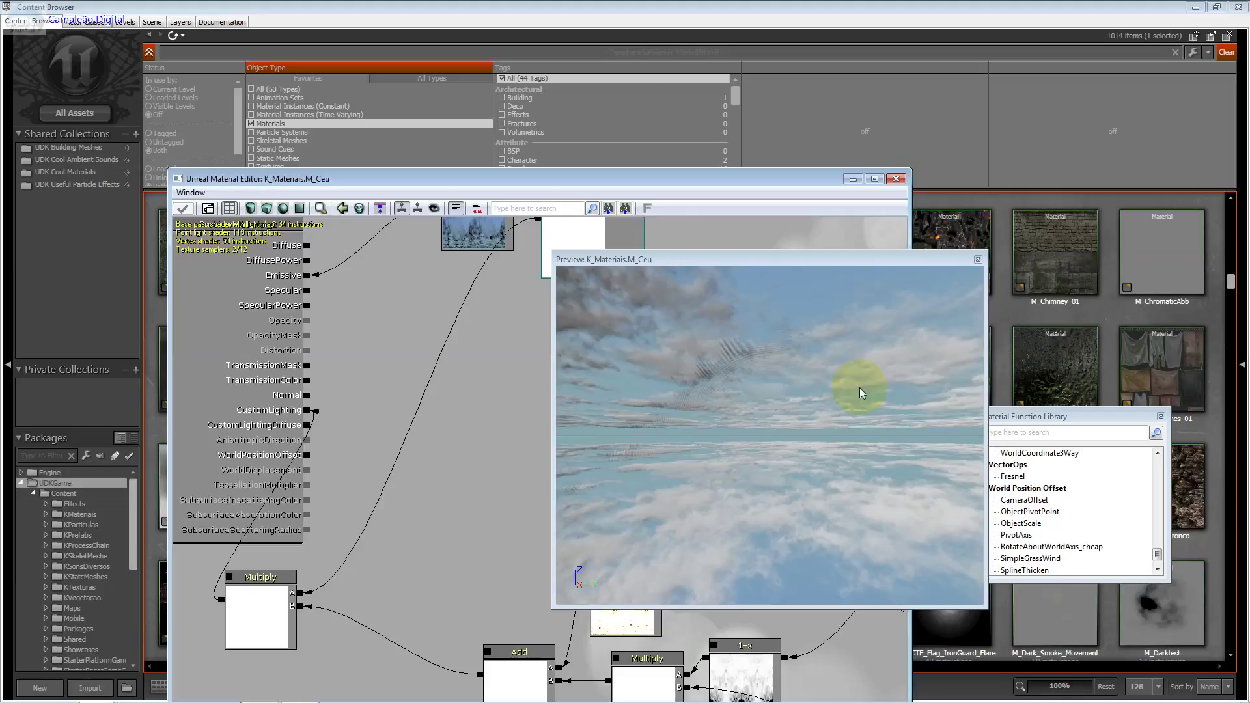
pyautogui.moveTo(859, 388); pyautogui.dragTo(872, 390)
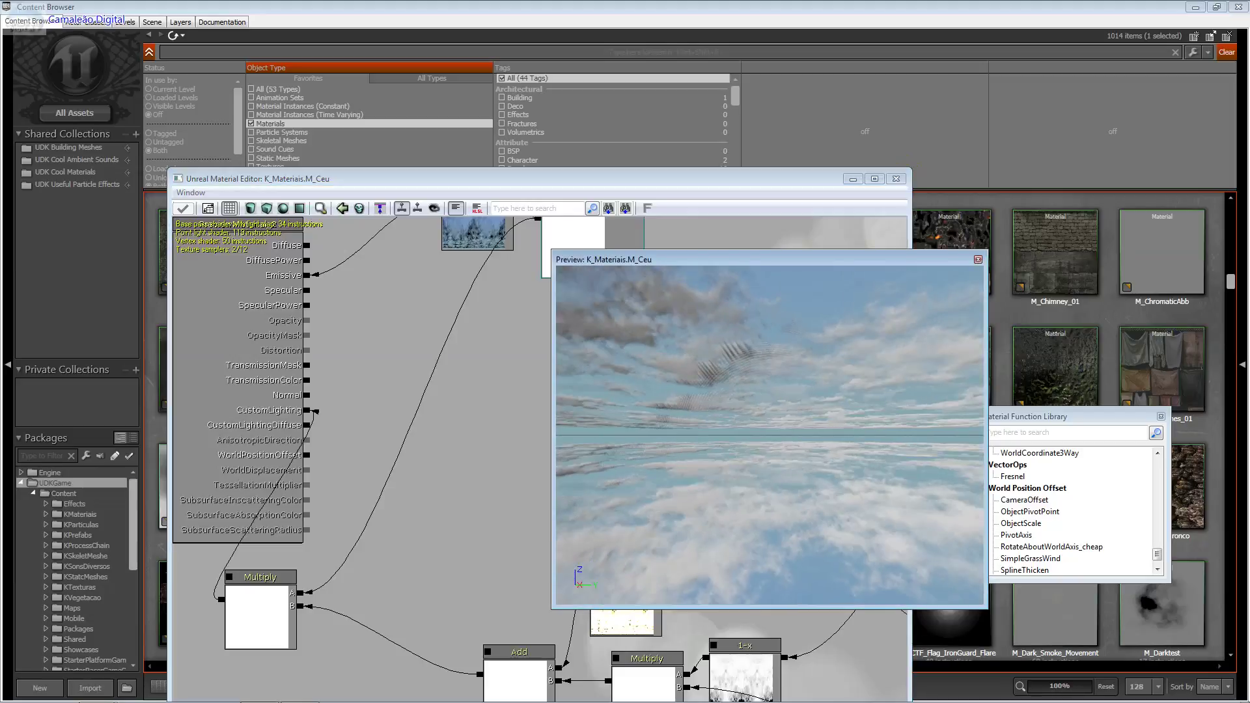
pyautogui.moveTo(873, 391)
pyautogui.mouseDown()
pyautogui.moveTo(872, 364)
pyautogui.moveTo(846, 391)
pyautogui.mouseUp()
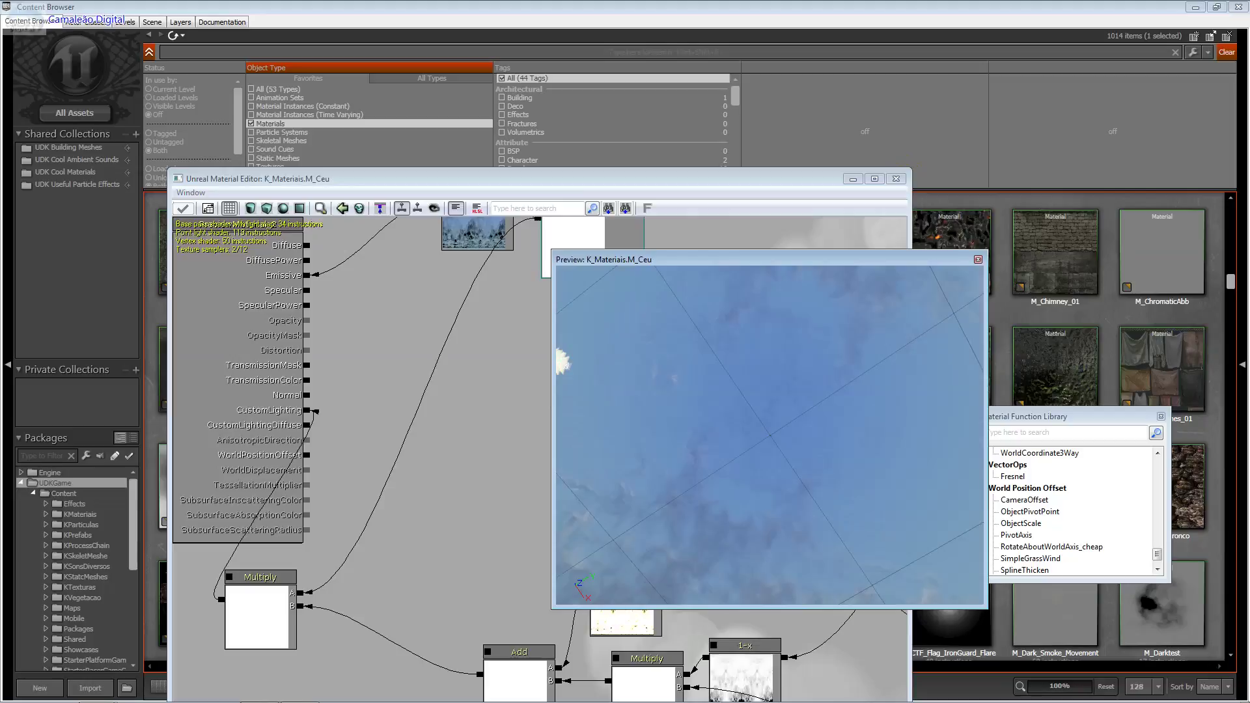
pyautogui.moveTo(768, 391); pyautogui.dragTo(768, 443)
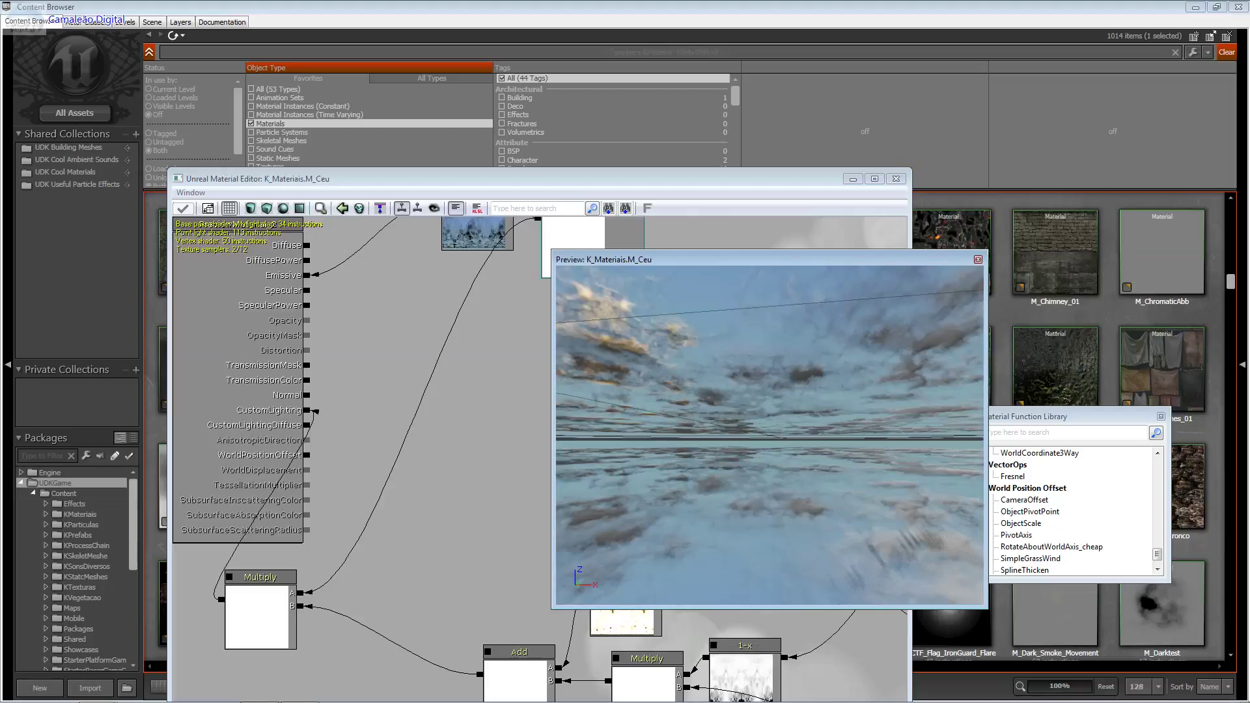
pyautogui.click(970, 252)
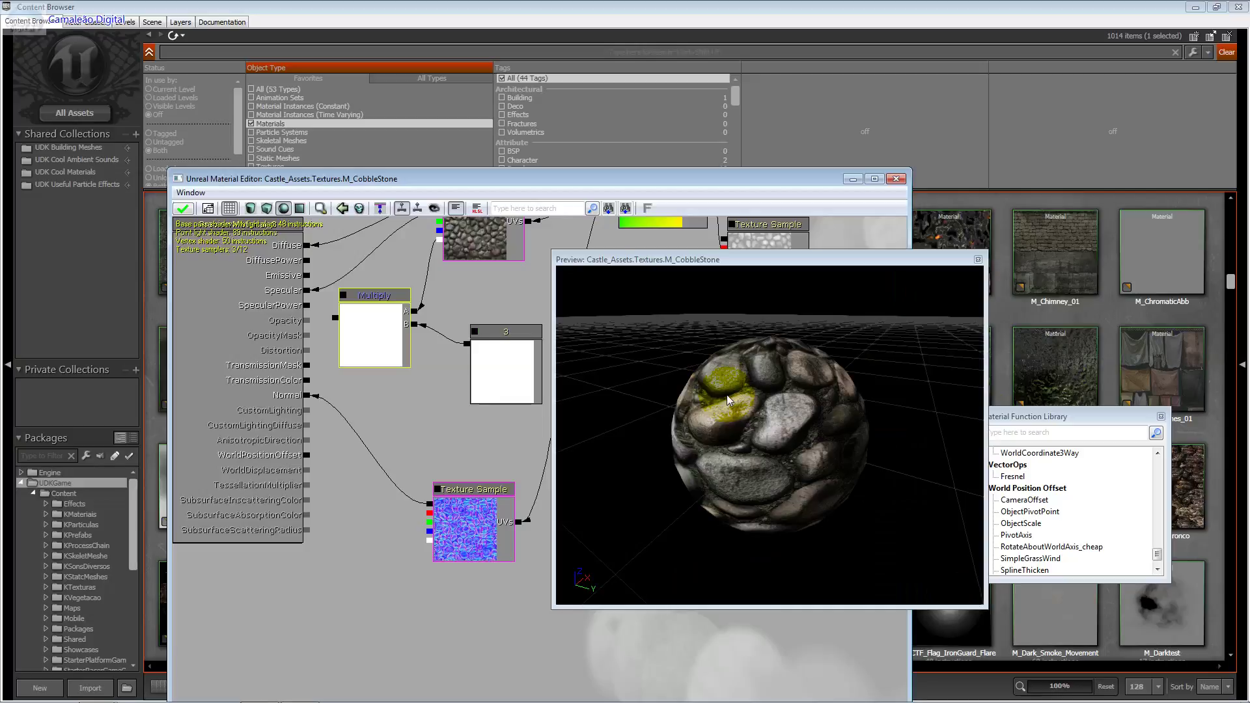
# - Orbit the M_CobbleStone sphere to view it from above, then close its editor via the apply-changes prompt
pyautogui.moveTo(727, 394); pyautogui.dragTo(768, 403)
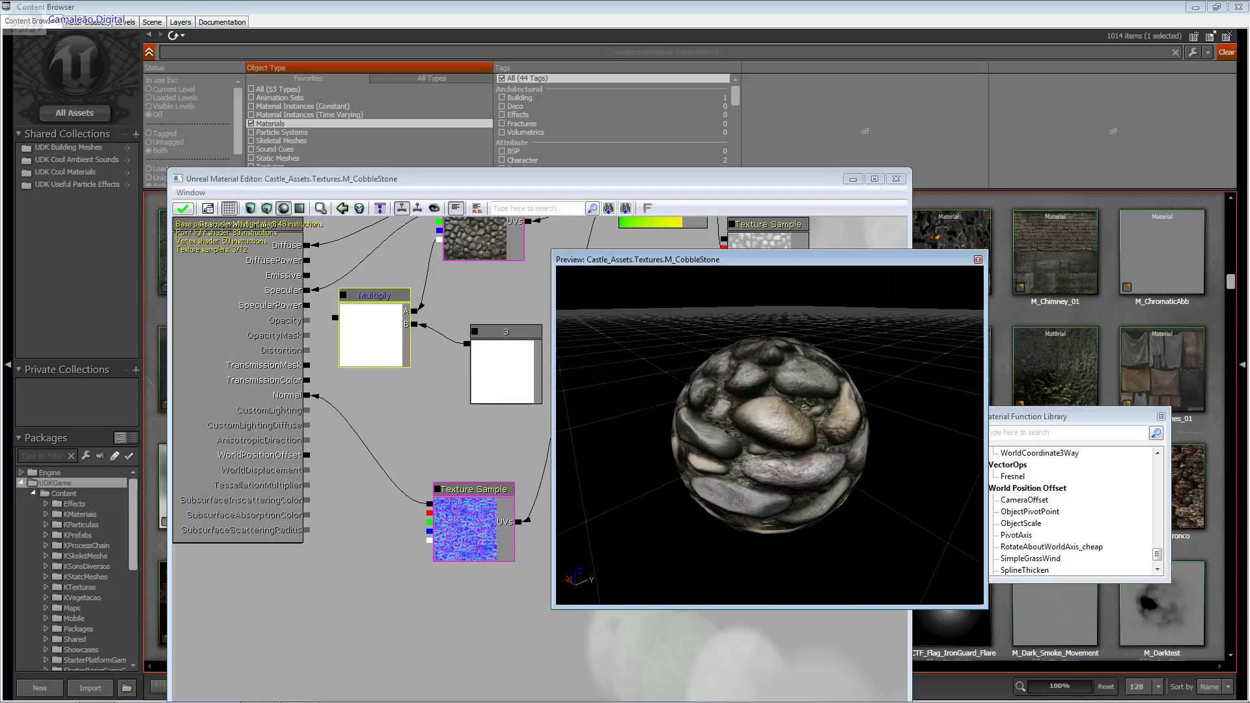
pyautogui.moveTo(781, 429); pyautogui.dragTo(821, 451)
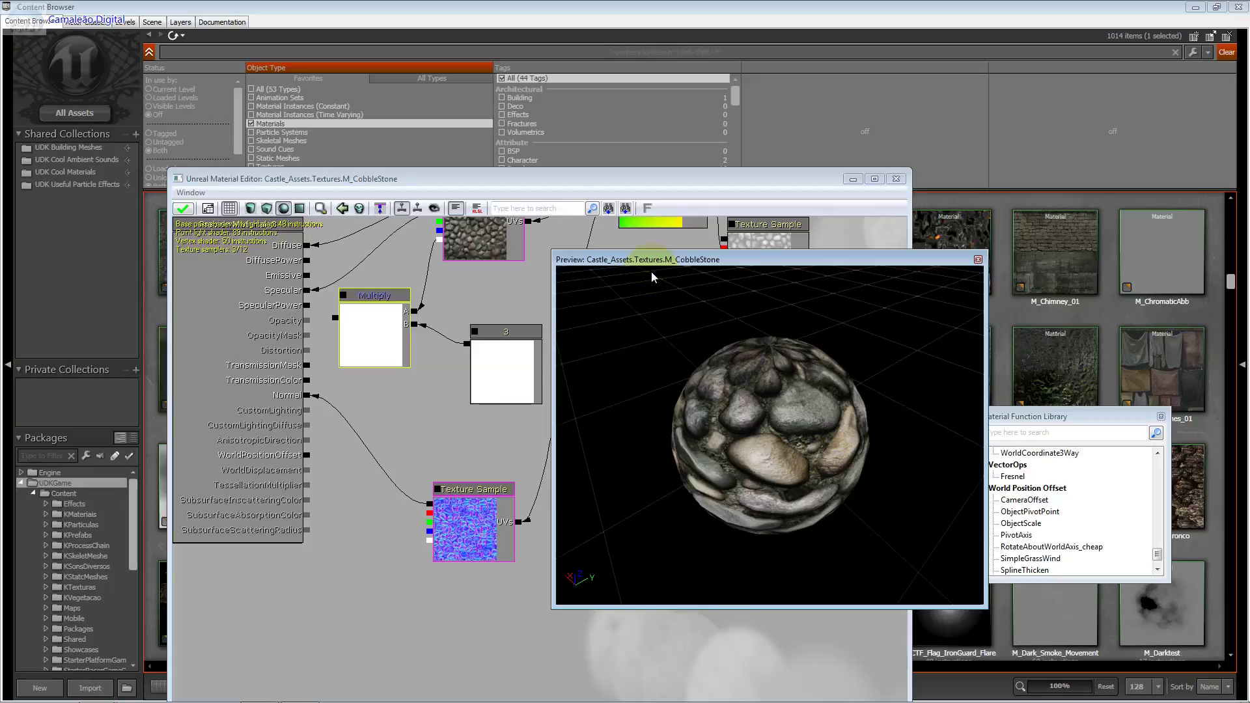
pyautogui.click(897, 179)
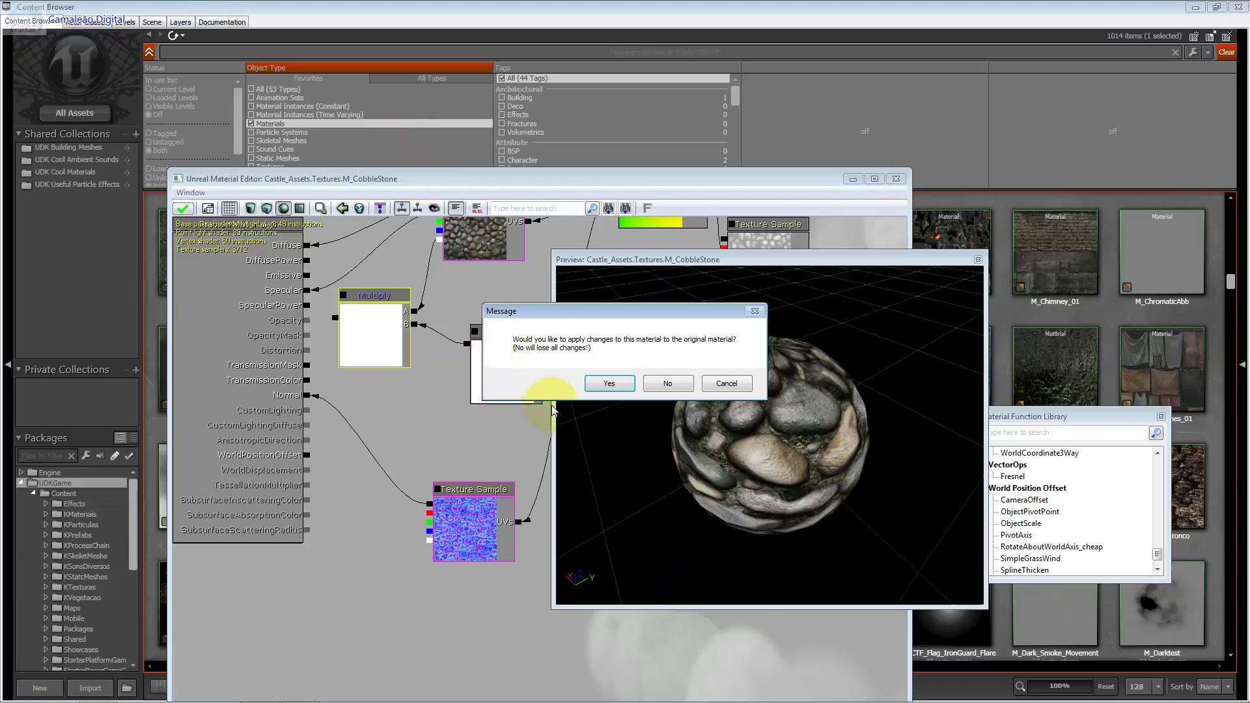
pyautogui.click(612, 384)
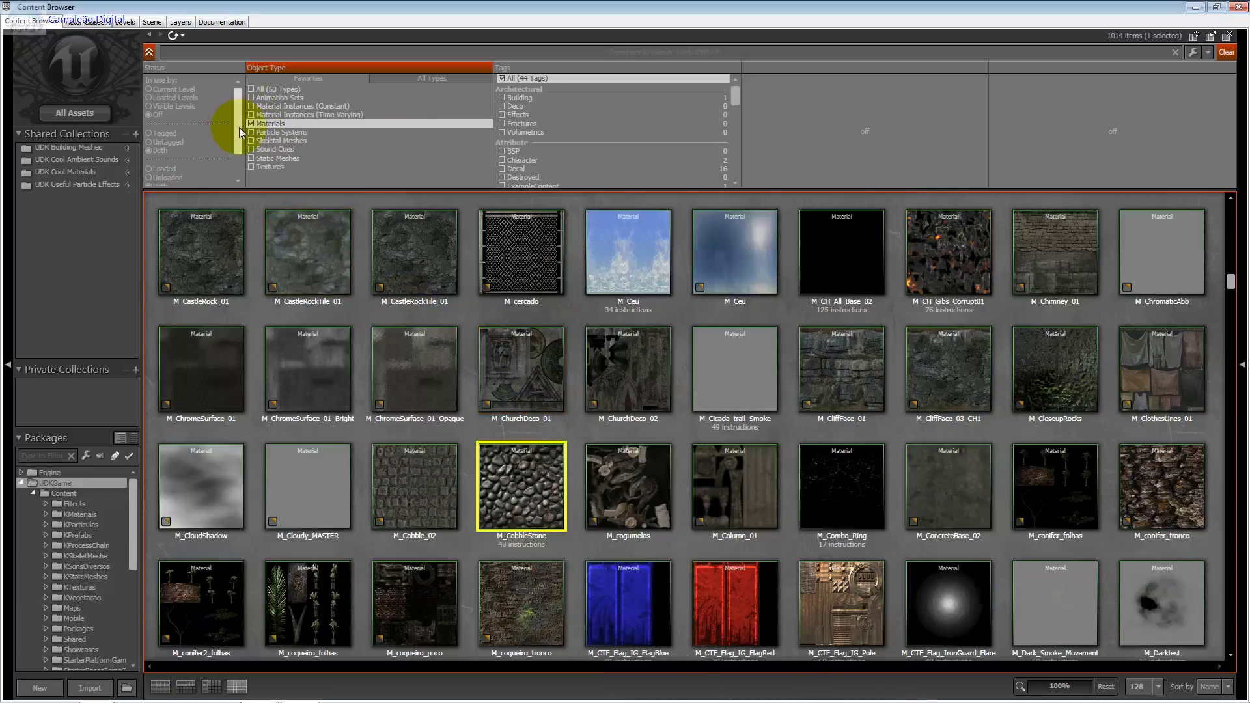
# - Switch the Object Type filter from Materials to Material Instances (Constant) only, leaving Time Varying unchecked
pyautogui.click(250, 124)
pyautogui.click(255, 107)
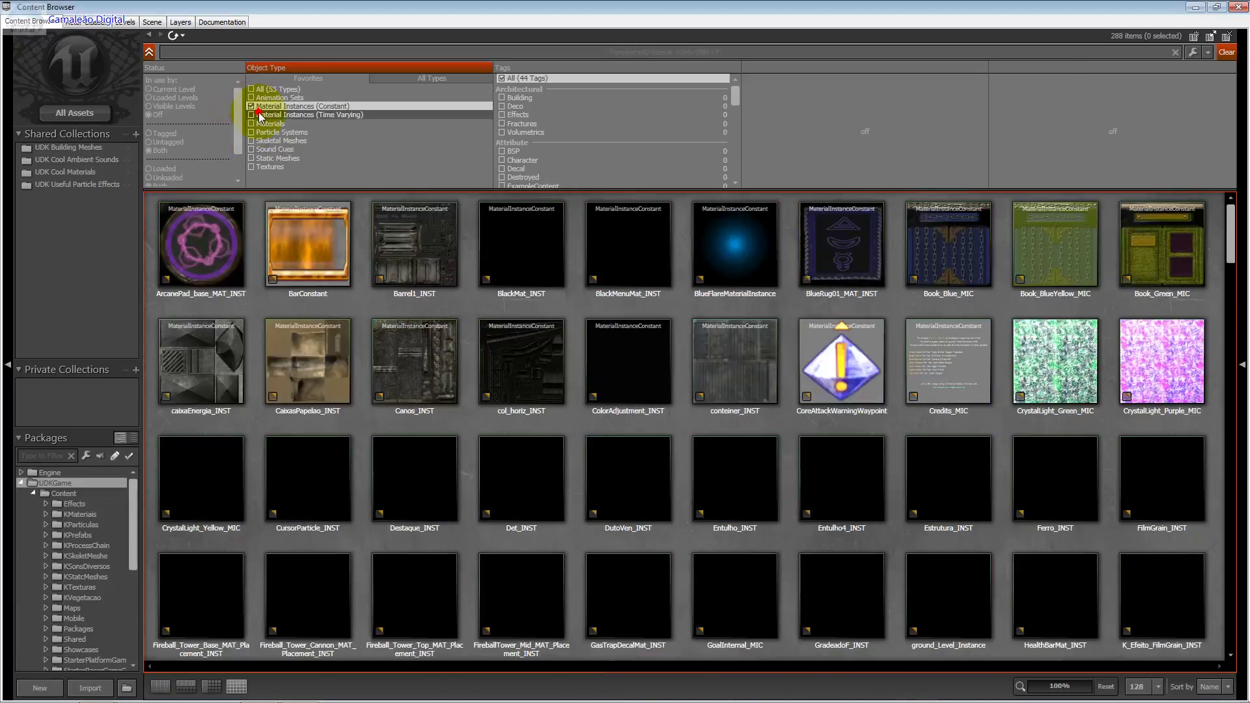
pyautogui.click(259, 115)
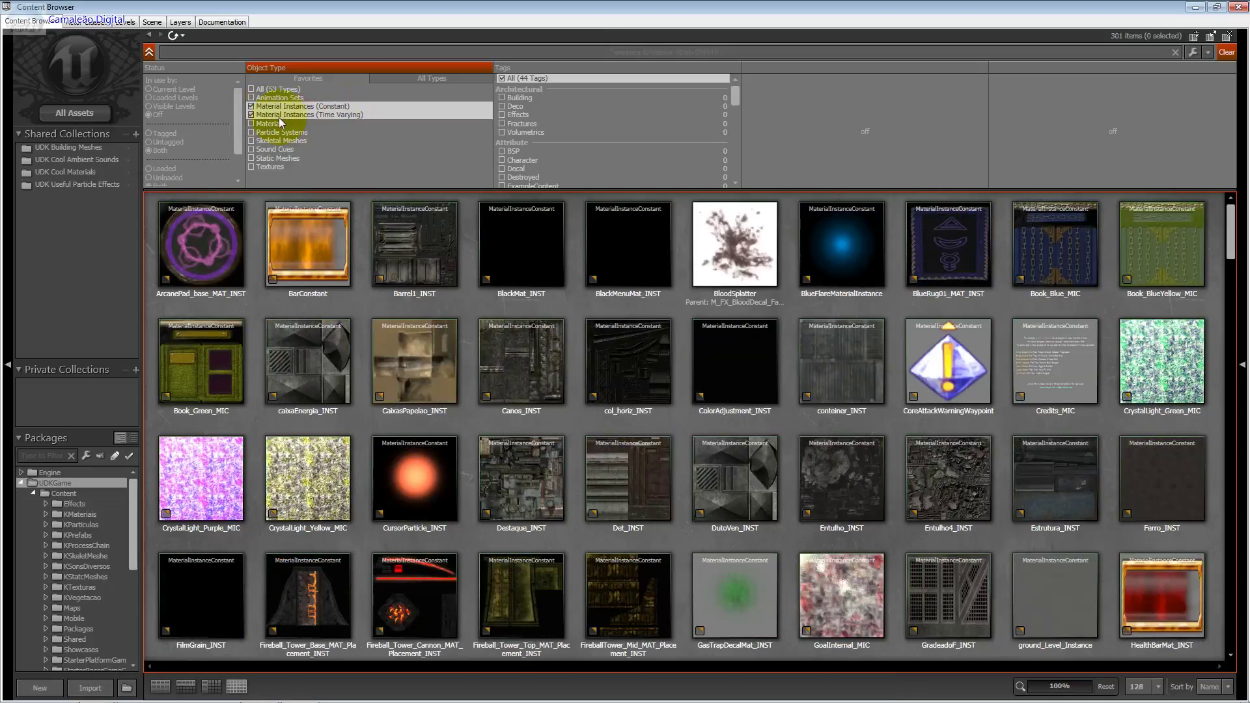
pyautogui.click(259, 115)
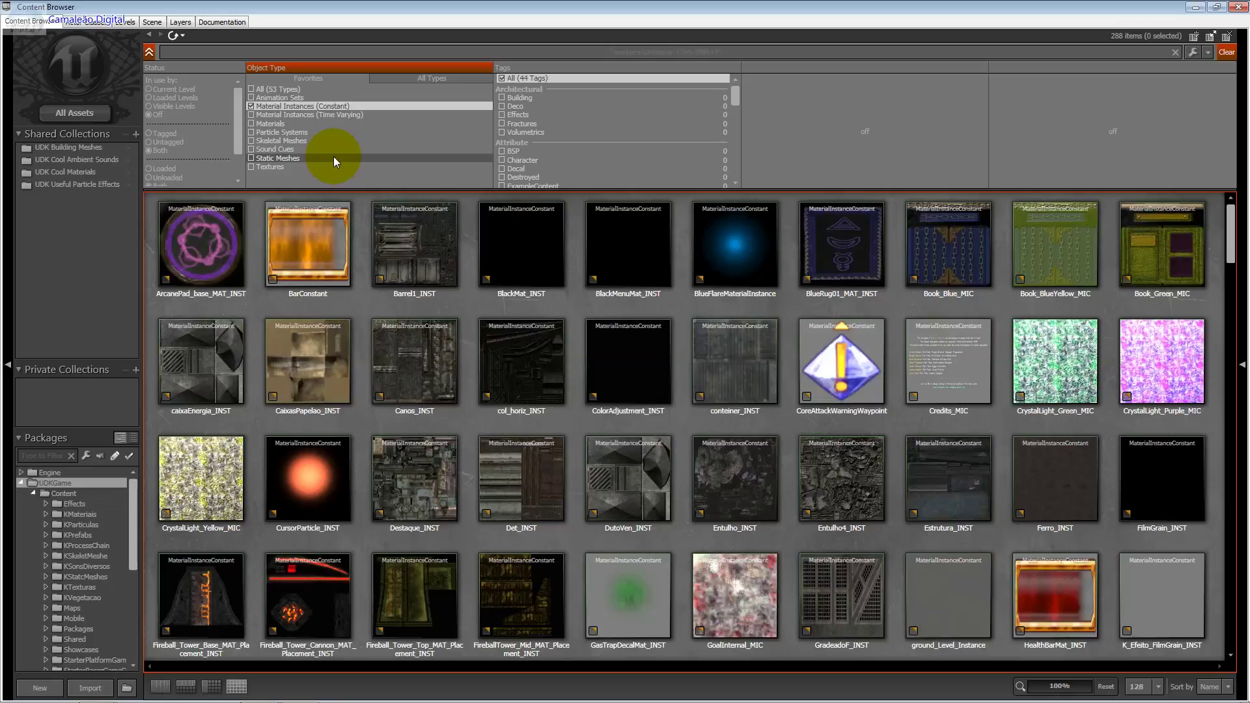
# - Open the Fireball_Tower_Cannon_MAT_Placement_INST instance, zoom out and orbit to the floor grid, then close it
pyautogui.click(302, 588)
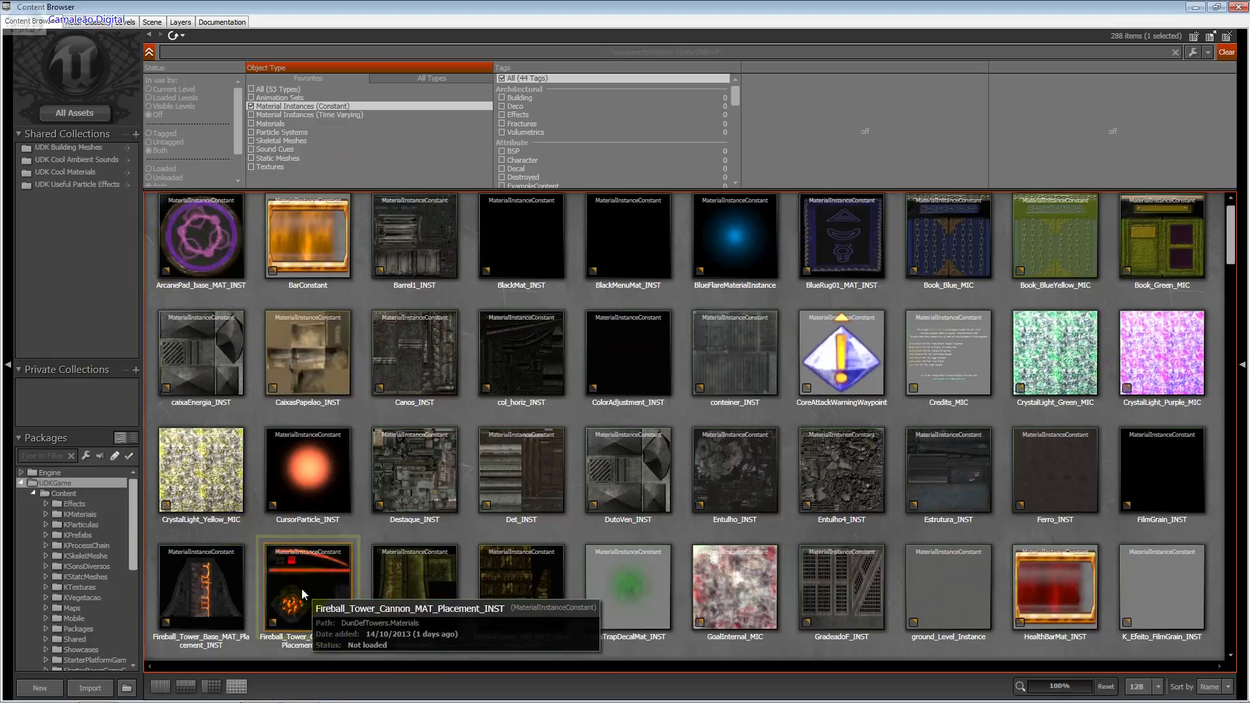
pyautogui.doubleClick(302, 588)
pyautogui.moveTo(681, 268); pyautogui.dragTo(681, 234, button='right')
pyautogui.moveTo(681, 234); pyautogui.dragTo(1093, 57)
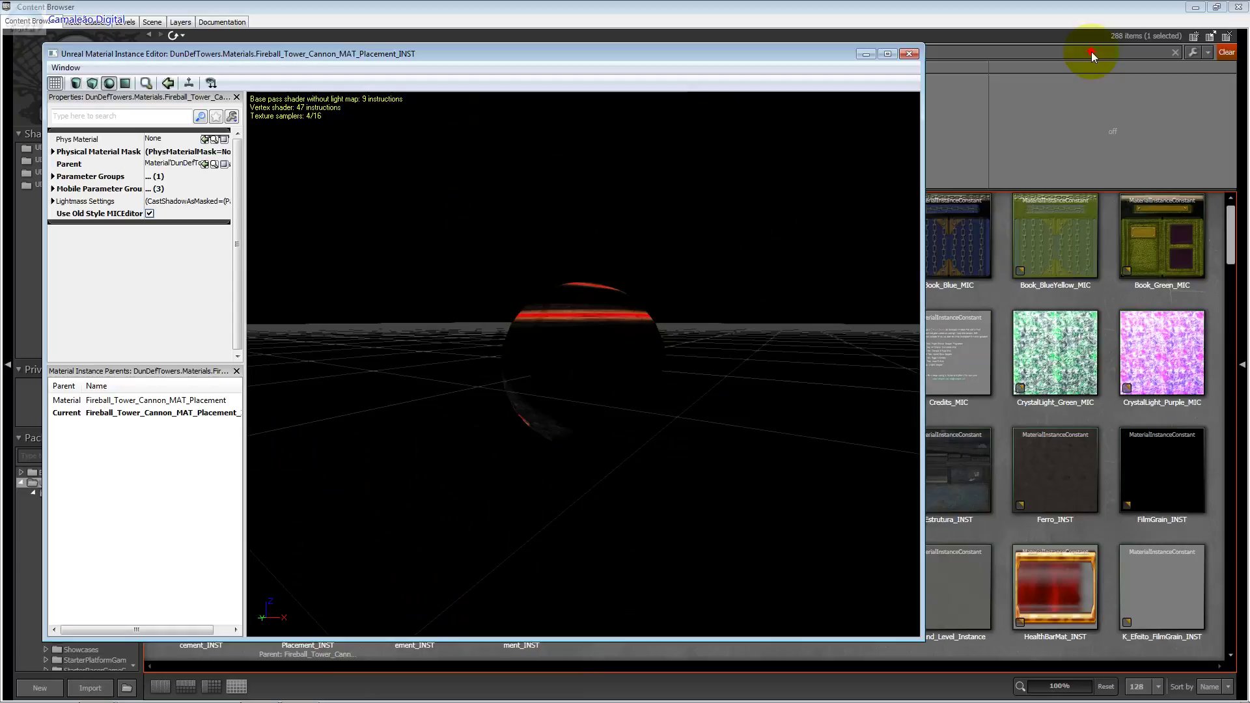
pyautogui.click(909, 53)
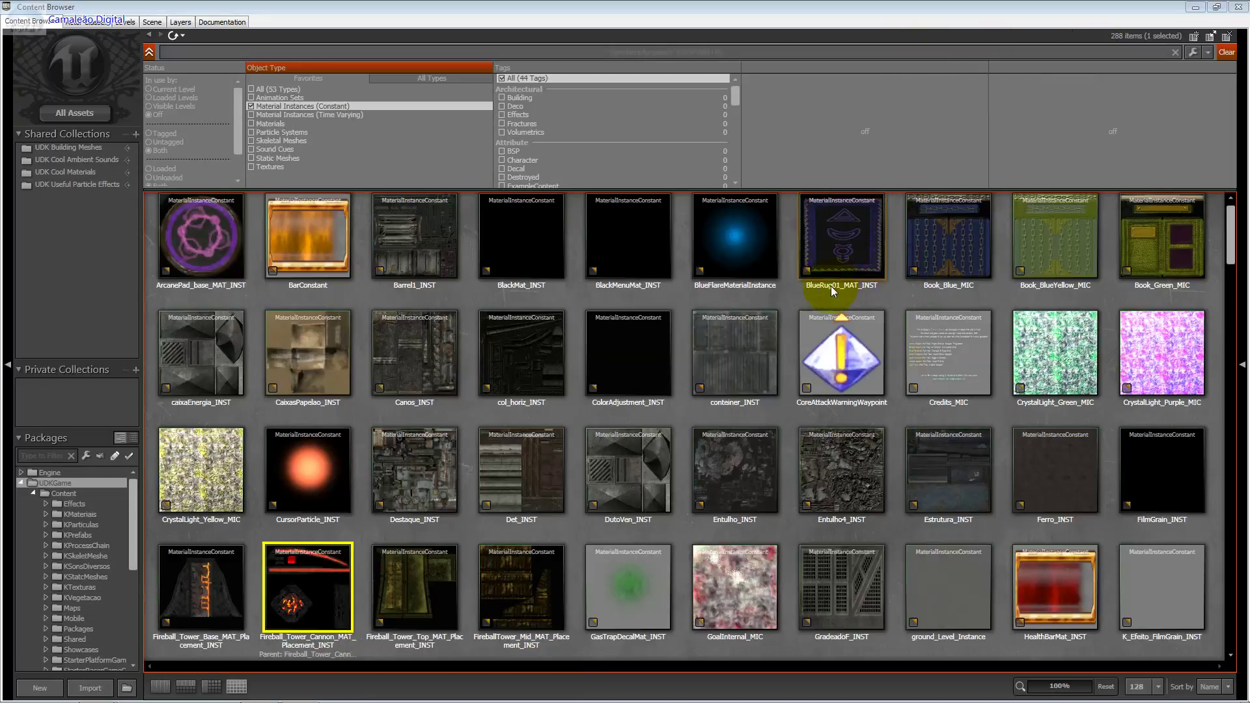
pyautogui.click(1235, 287)
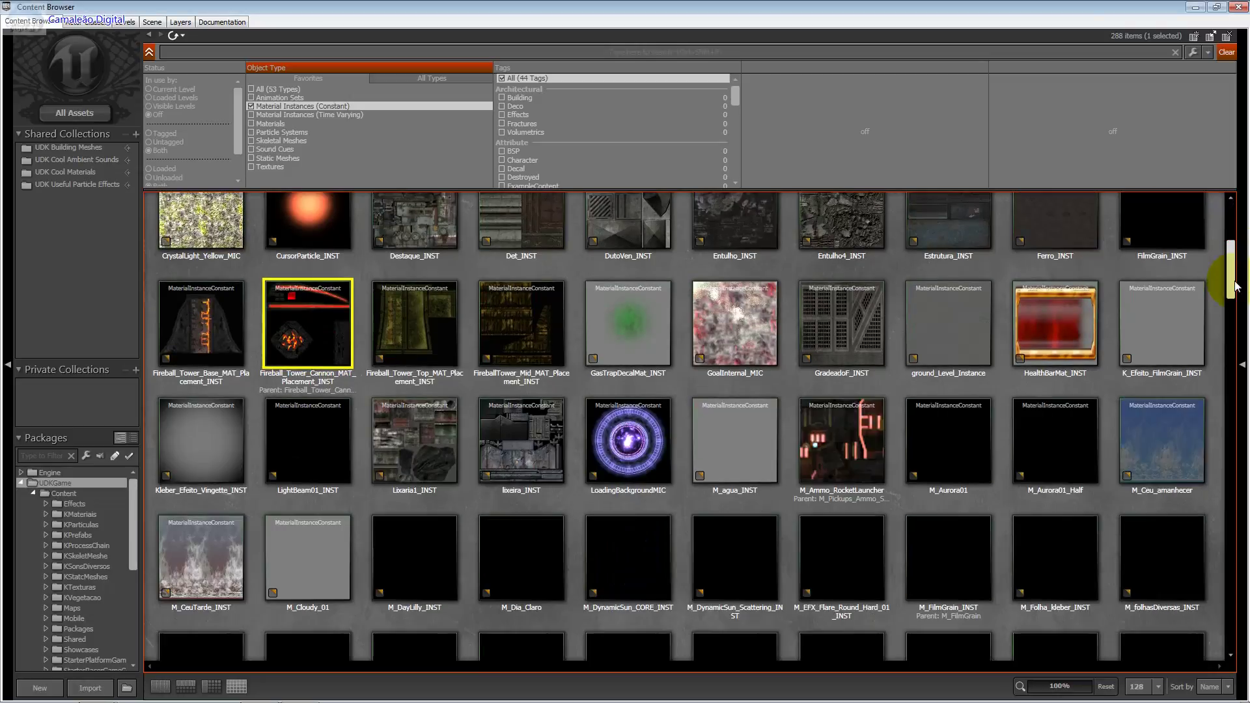
# - Open Entulho4_INST and zoom out on its rocky sphere, then quit UDK and open the biblioteca folder
pyautogui.doubleClick(846, 240)
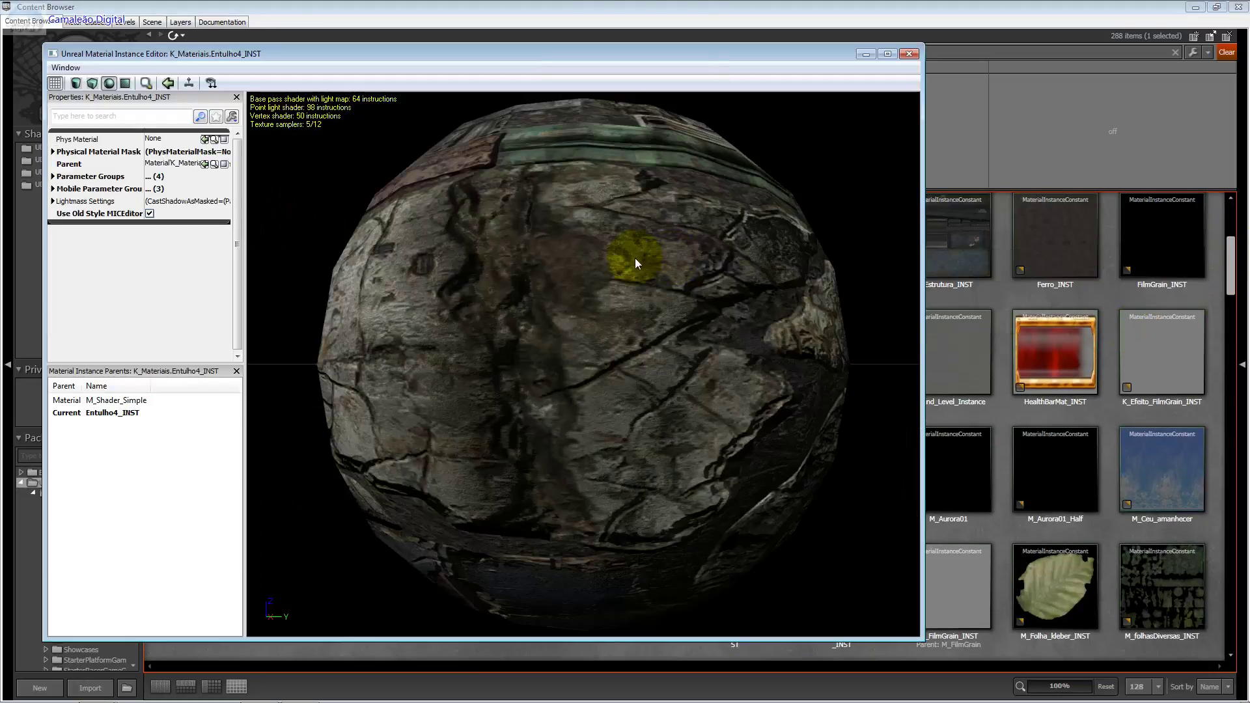
pyautogui.moveTo(635, 228); pyautogui.dragTo(635, 273)
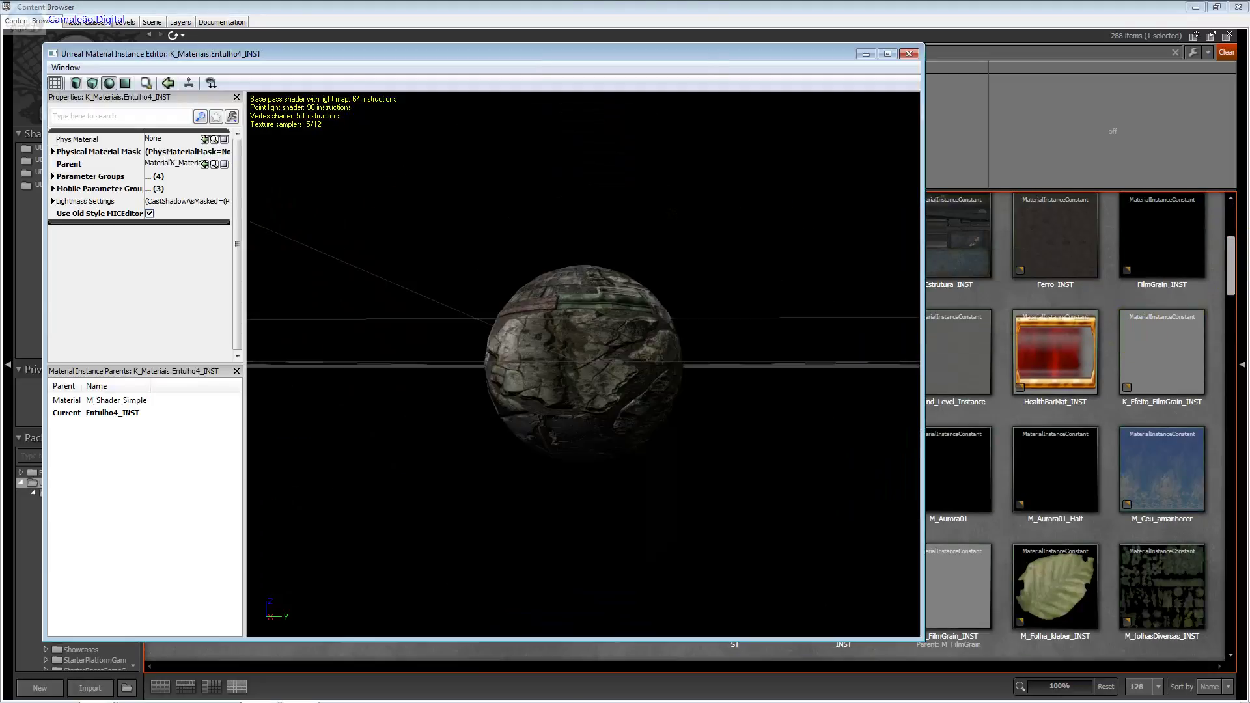
pyautogui.click(616, 229)
pyautogui.scroll(-2, 694, 224)
pyautogui.click(958, 52)
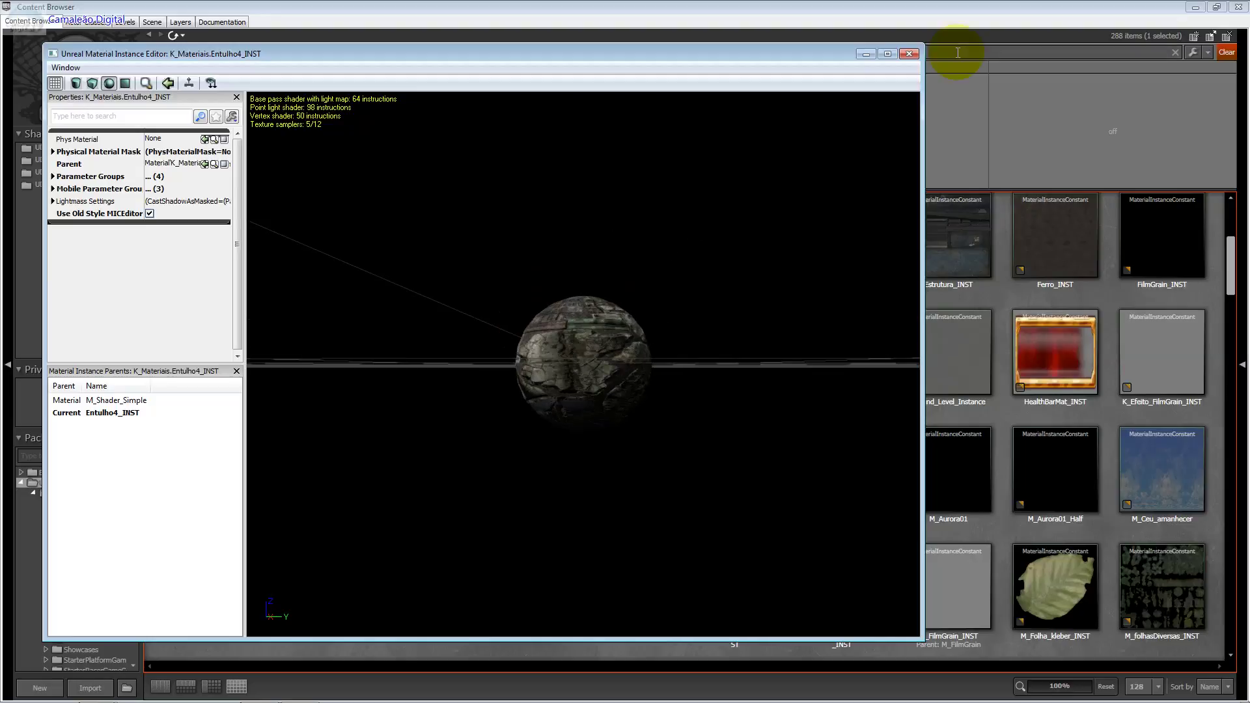
pyautogui.click(1237, 7)
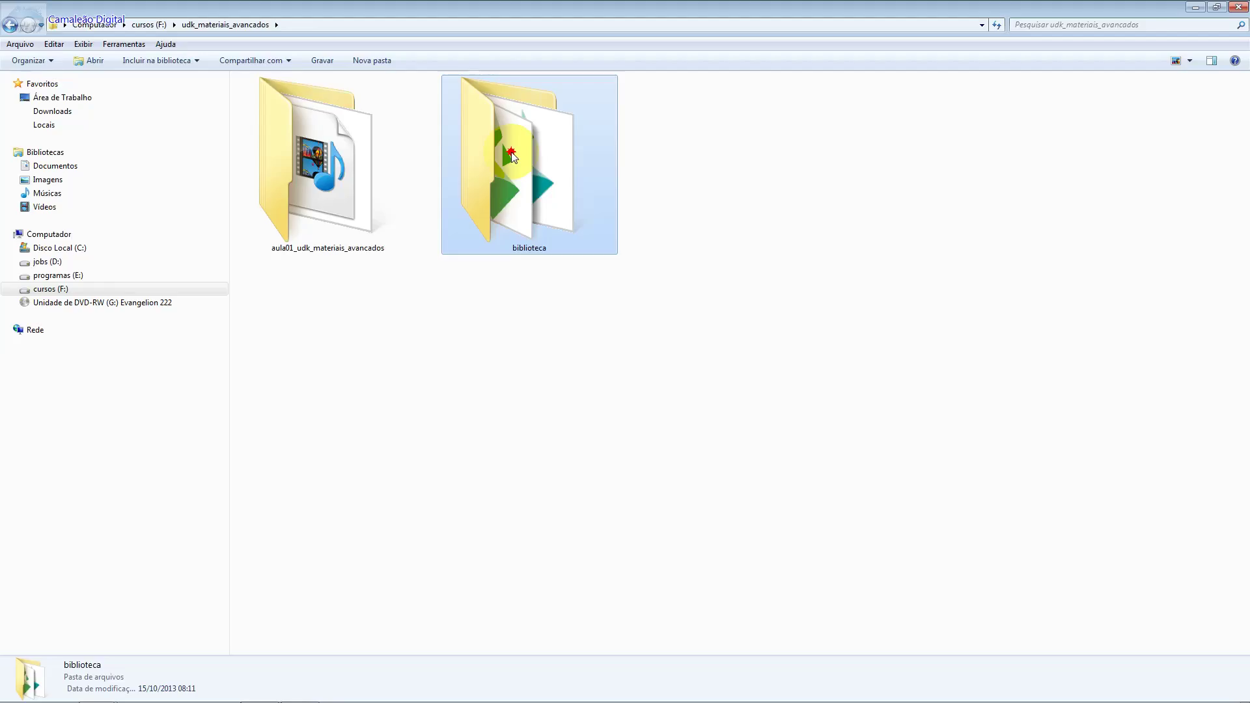
pyautogui.doubleClick(511, 154)
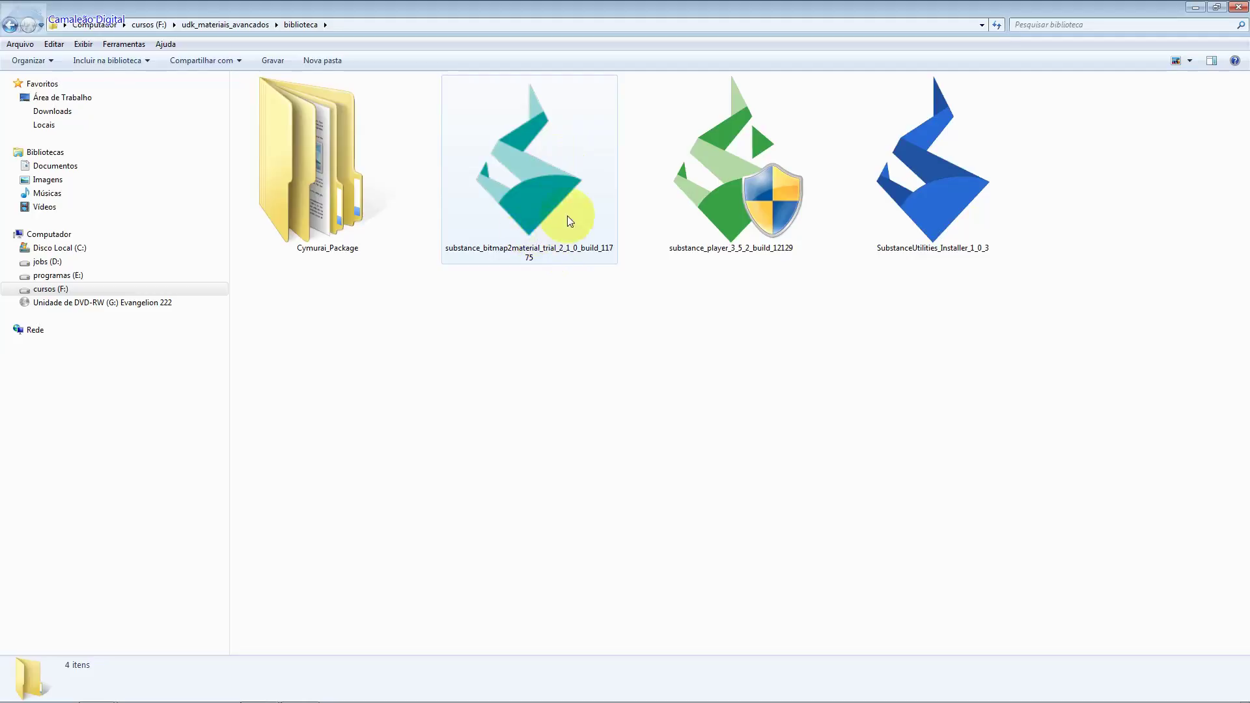
# - Look over the Substance installers, then open Cymurai_Package and its Final_Textures folder
pyautogui.click(661, 201)
pyautogui.click(550, 202)
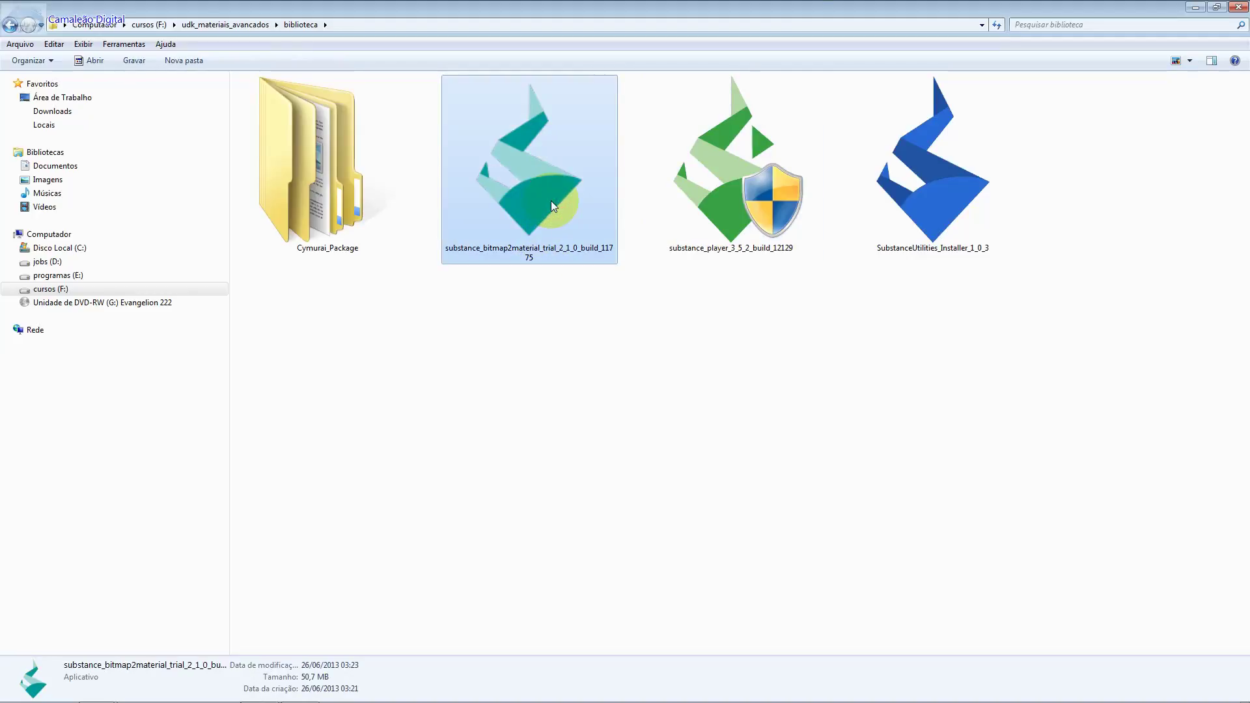
pyautogui.click(711, 211)
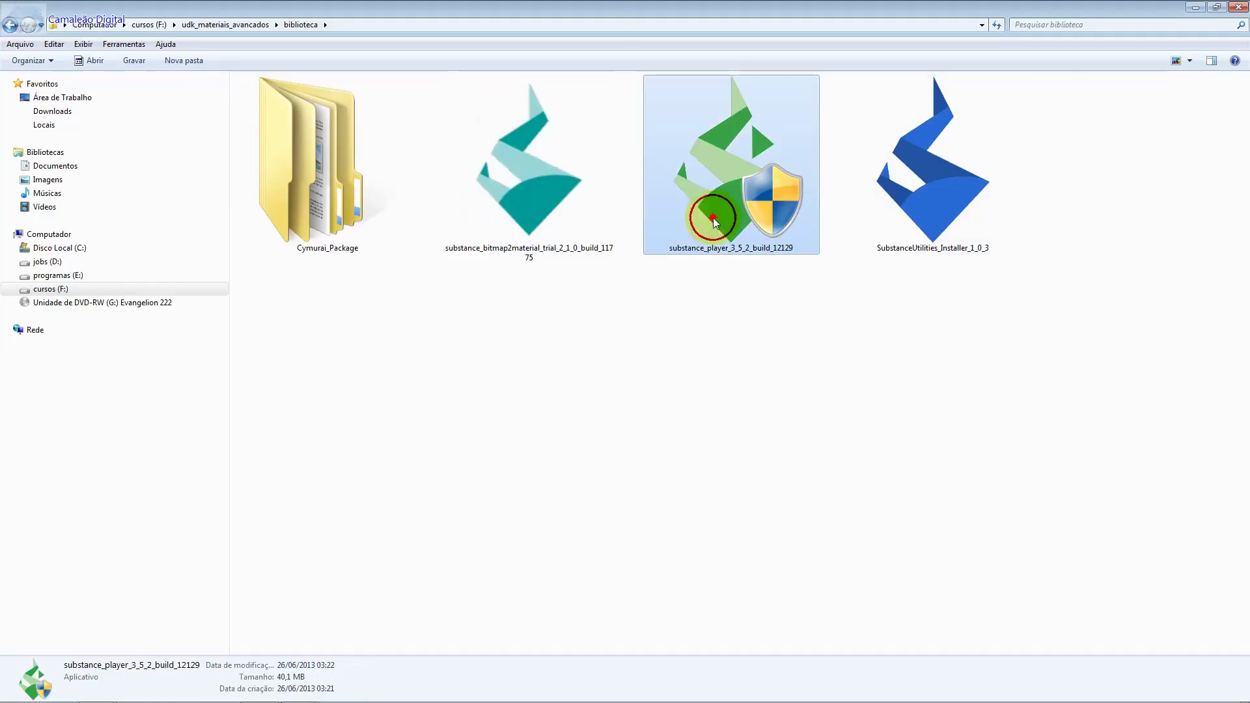
pyautogui.click(922, 244)
pyautogui.doubleClick(343, 202)
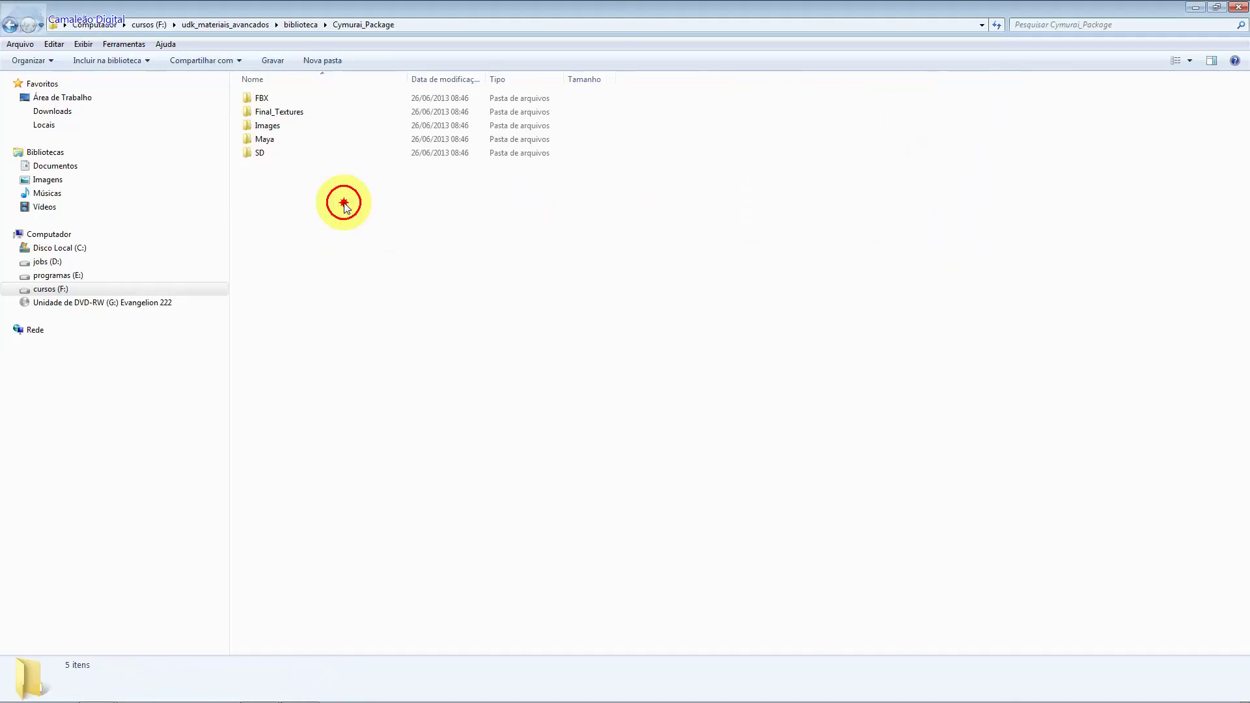
pyautogui.doubleClick(319, 111)
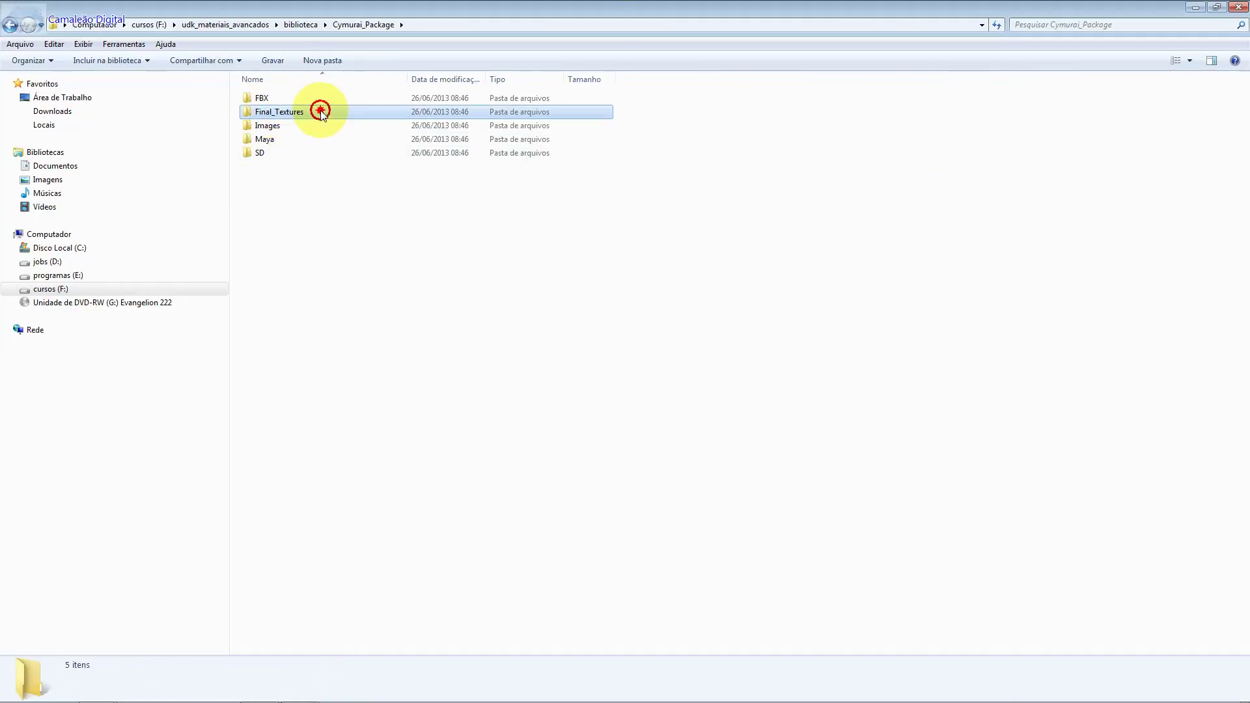
# - Open Cymurai_Main_Diffuse_Data in GNU Image Manipulation Program via Abrir com
pyautogui.click(388, 188)
pyautogui.rightClick(372, 185)
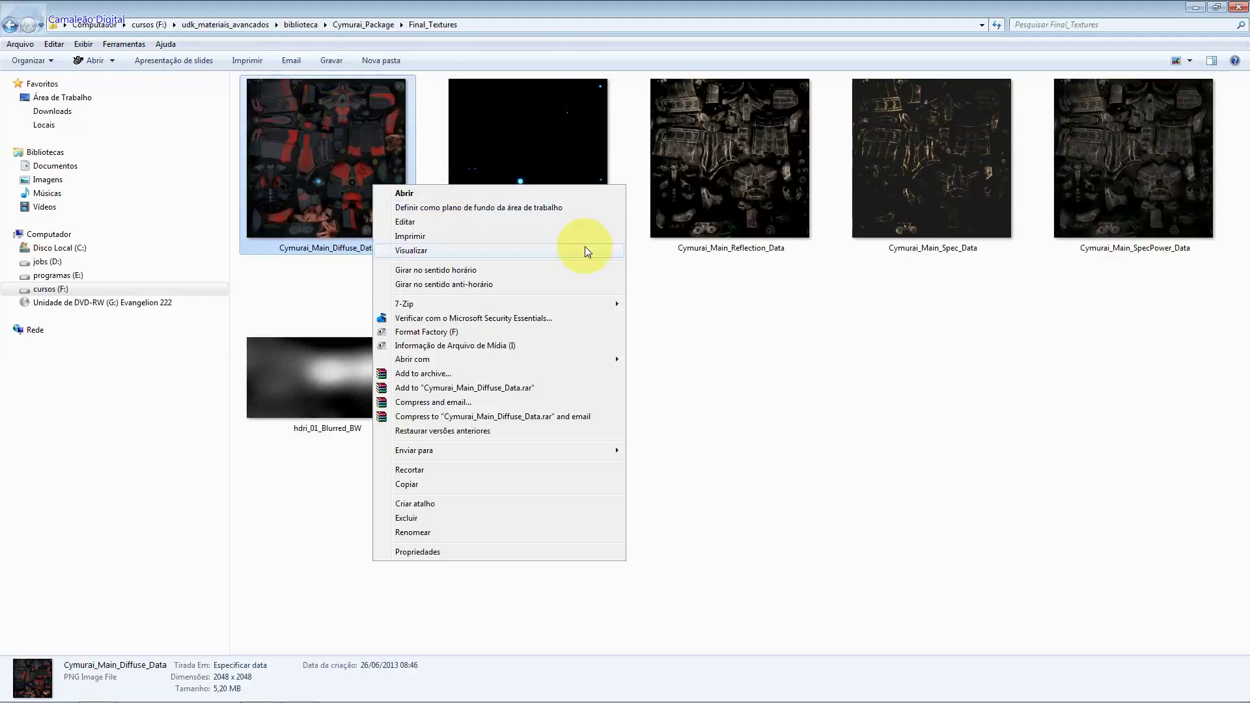
pyautogui.moveTo(575, 360)
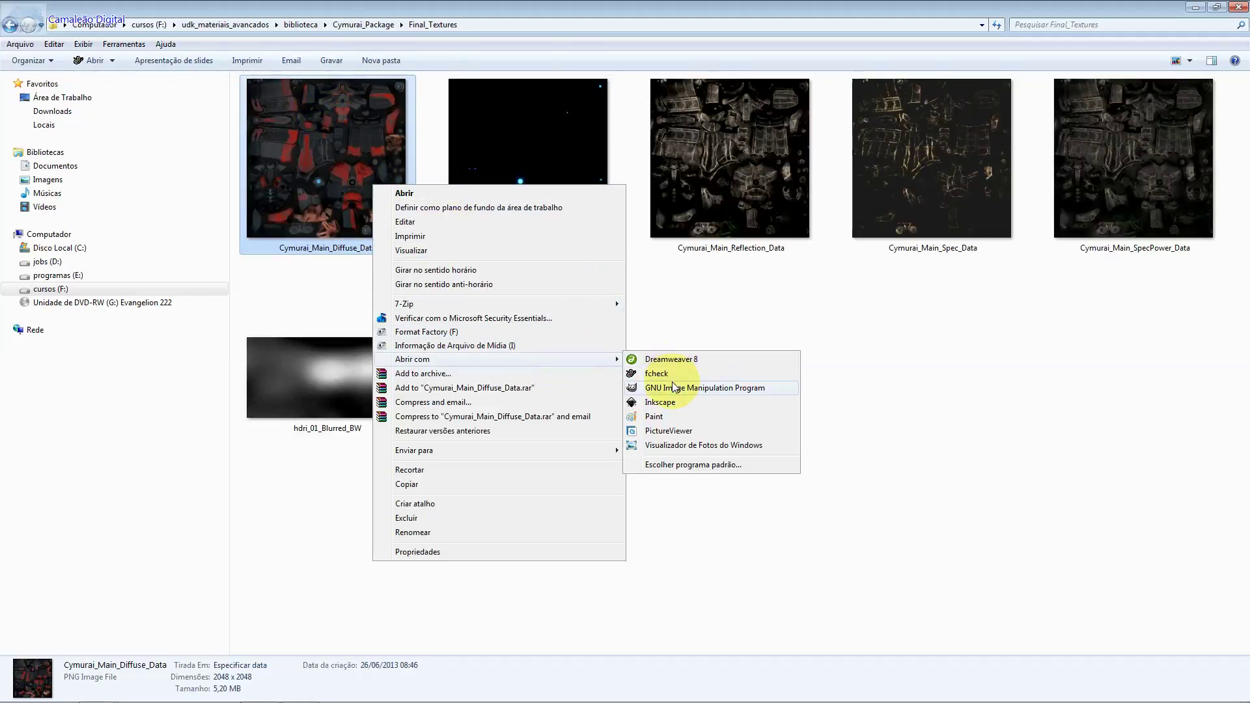
pyautogui.click(667, 388)
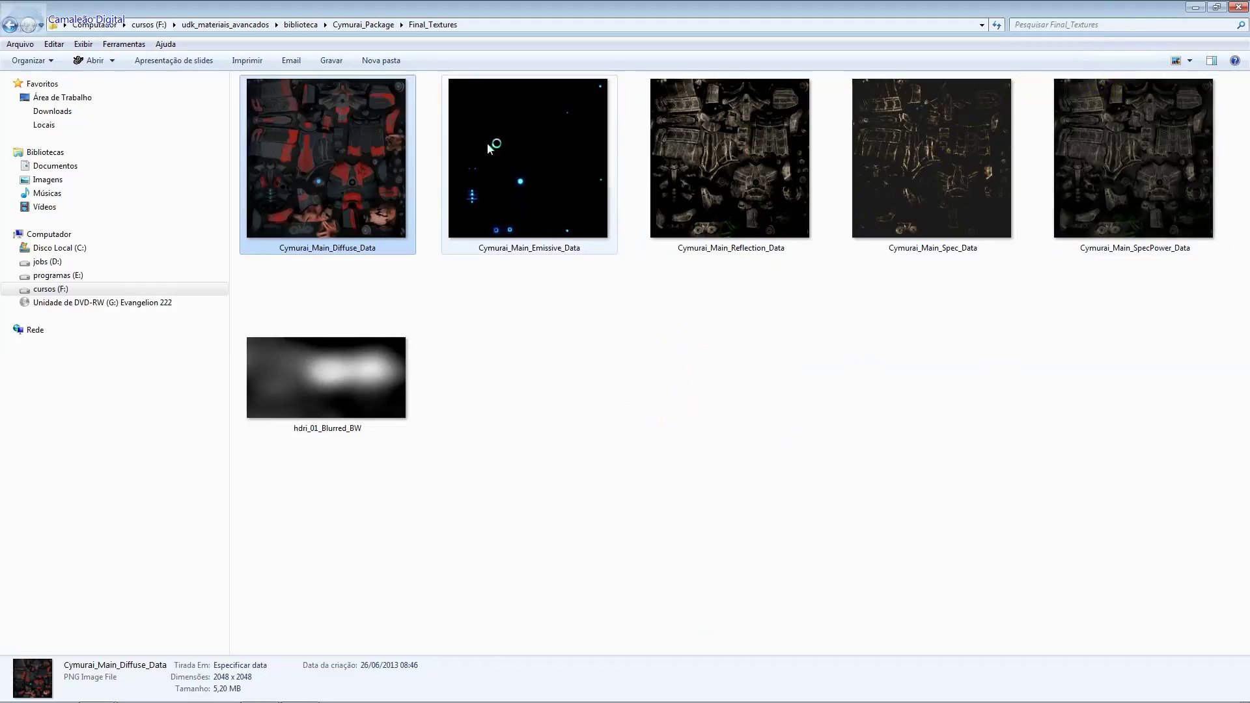
# - Select the Spec, Diffuse, Emissive and Reflection texture files in turn
pyautogui.click(935, 183)
pyautogui.press('Right')
pyautogui.click(377, 174)
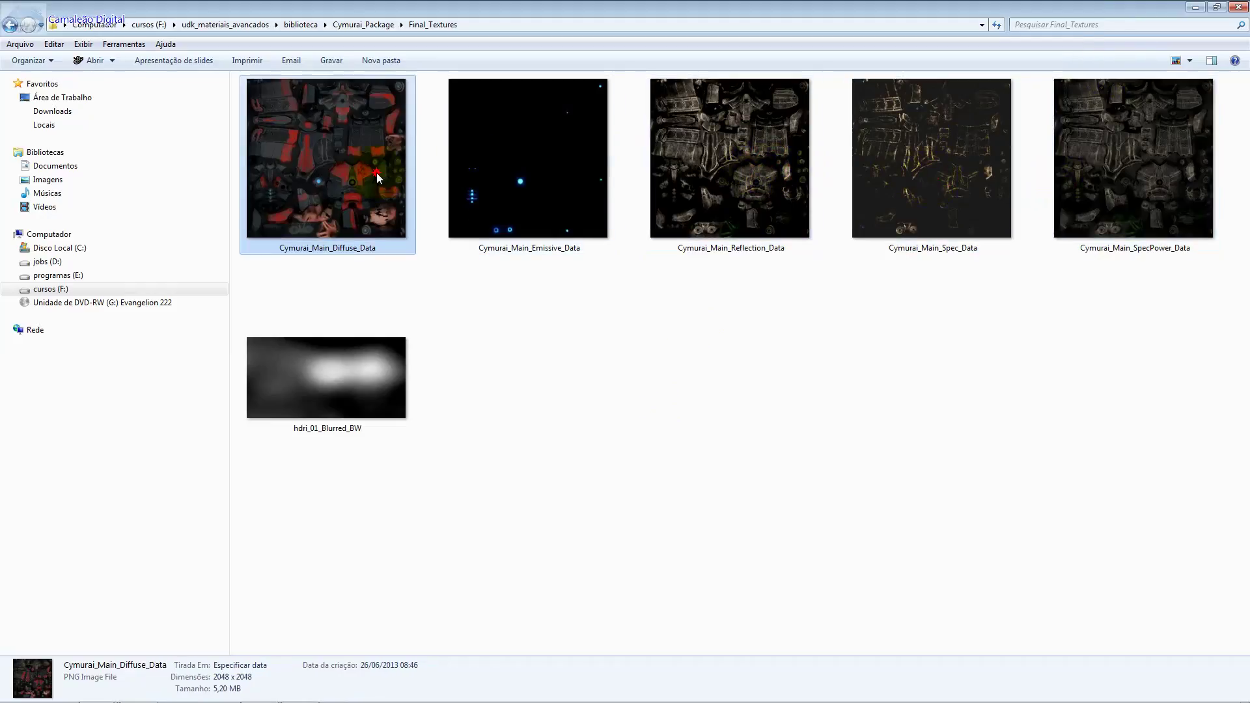
pyautogui.click(532, 207)
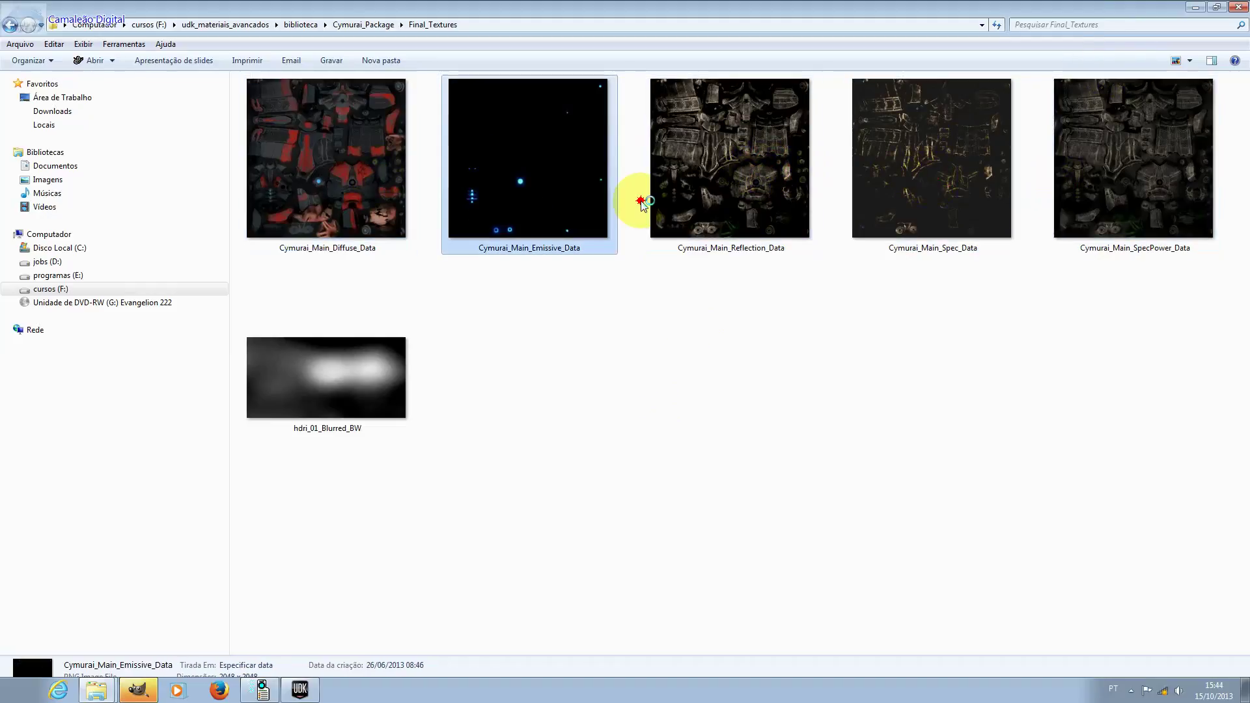
pyautogui.click(654, 198)
pyautogui.click(910, 199)
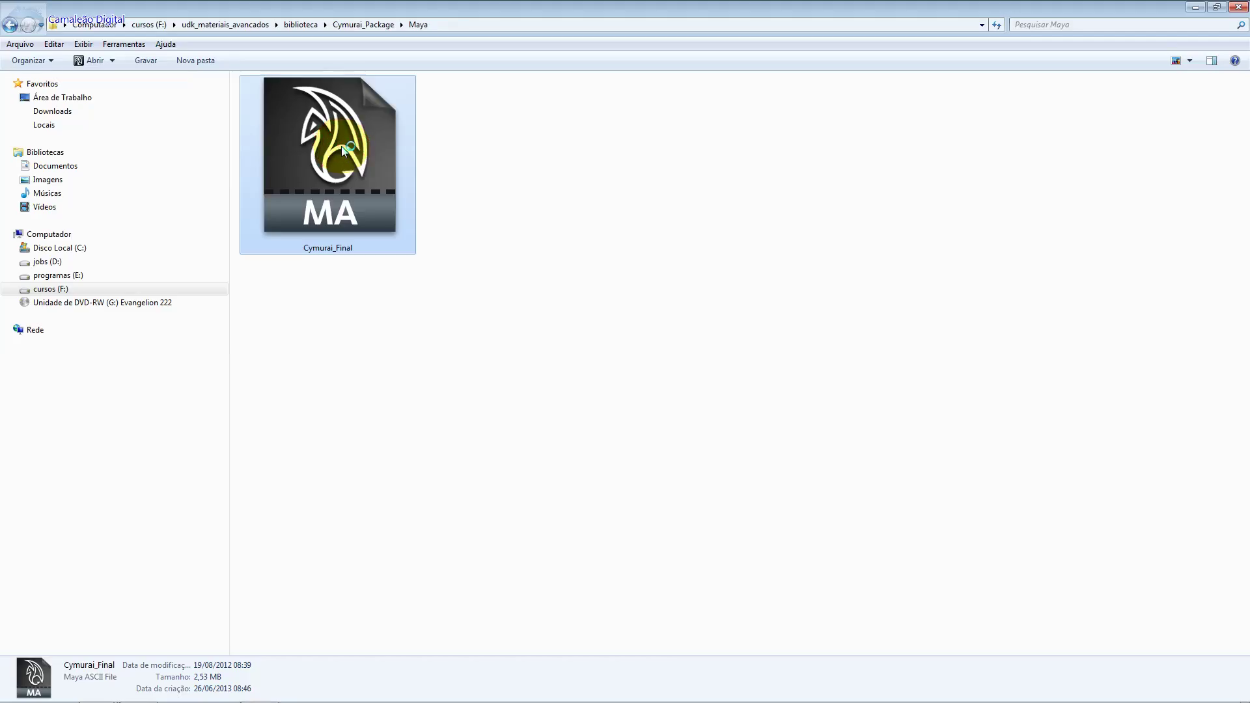
# - Open the Cymurai_Final.ma scene in Maya
pyautogui.doubleClick(380, 254)
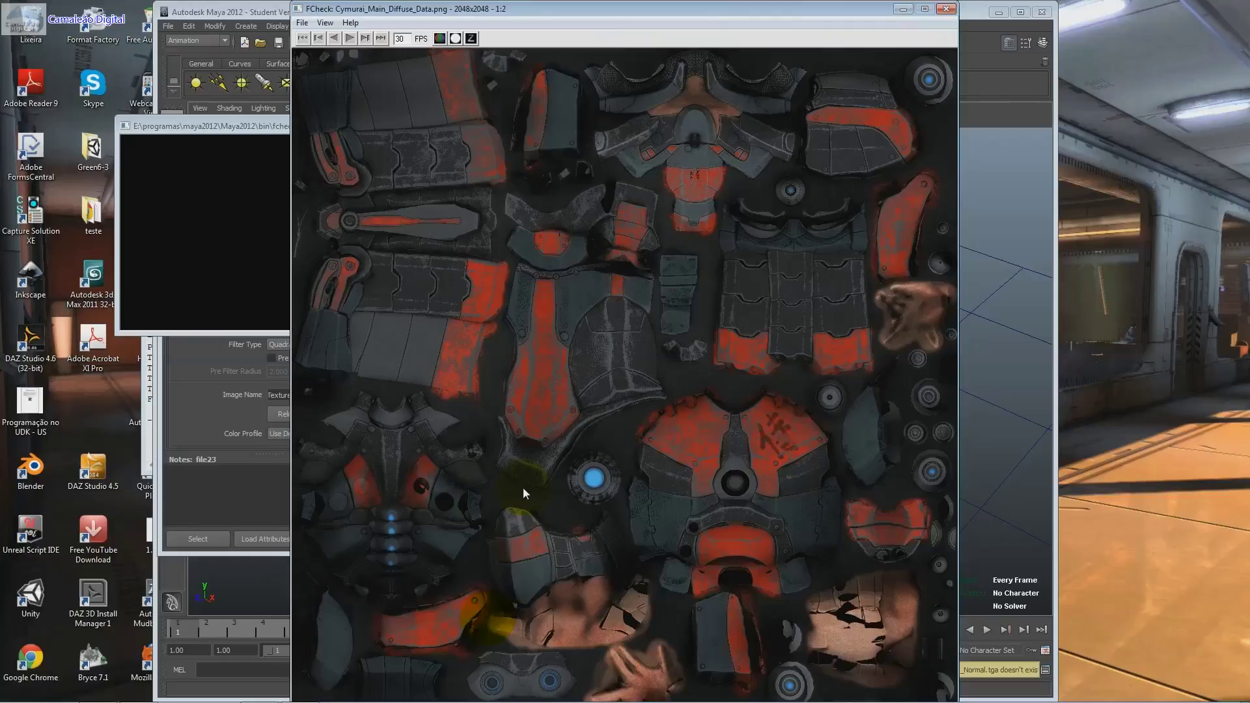
# - Preview the file23 diffuse texture in FCheck, closing the viewer after each look
pyautogui.click(440, 39)
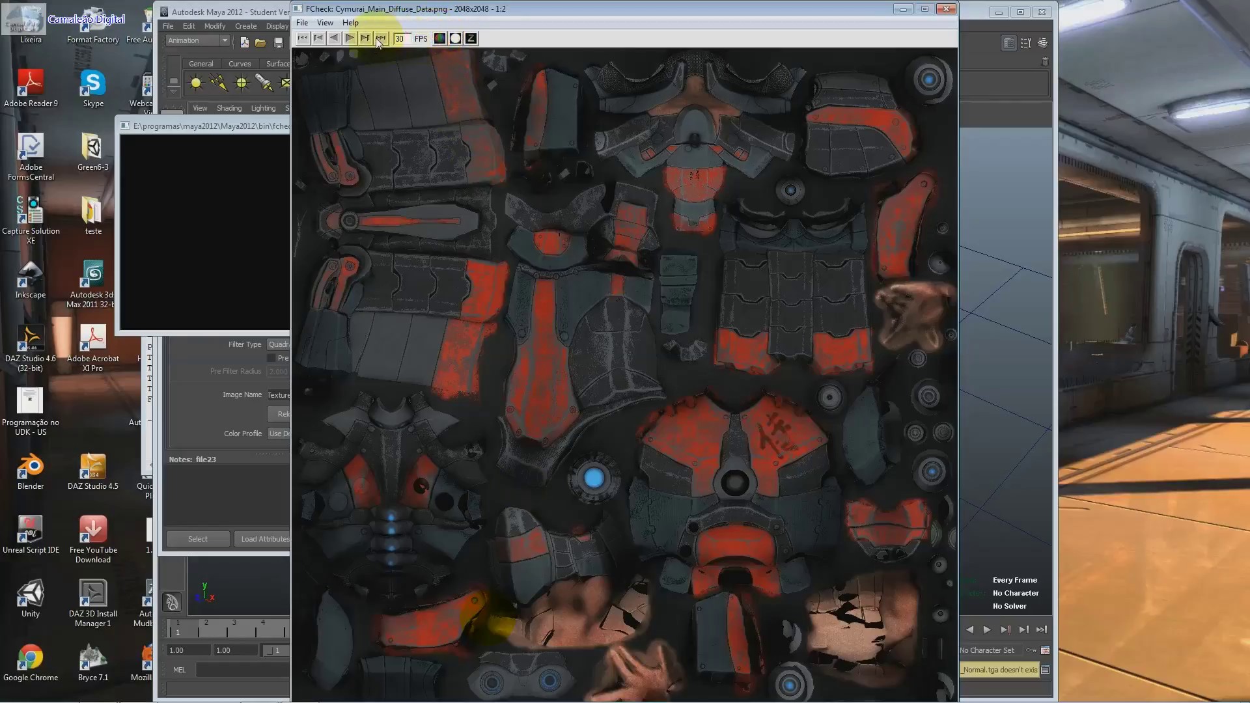
pyautogui.click(399, 37)
pyautogui.click(946, 9)
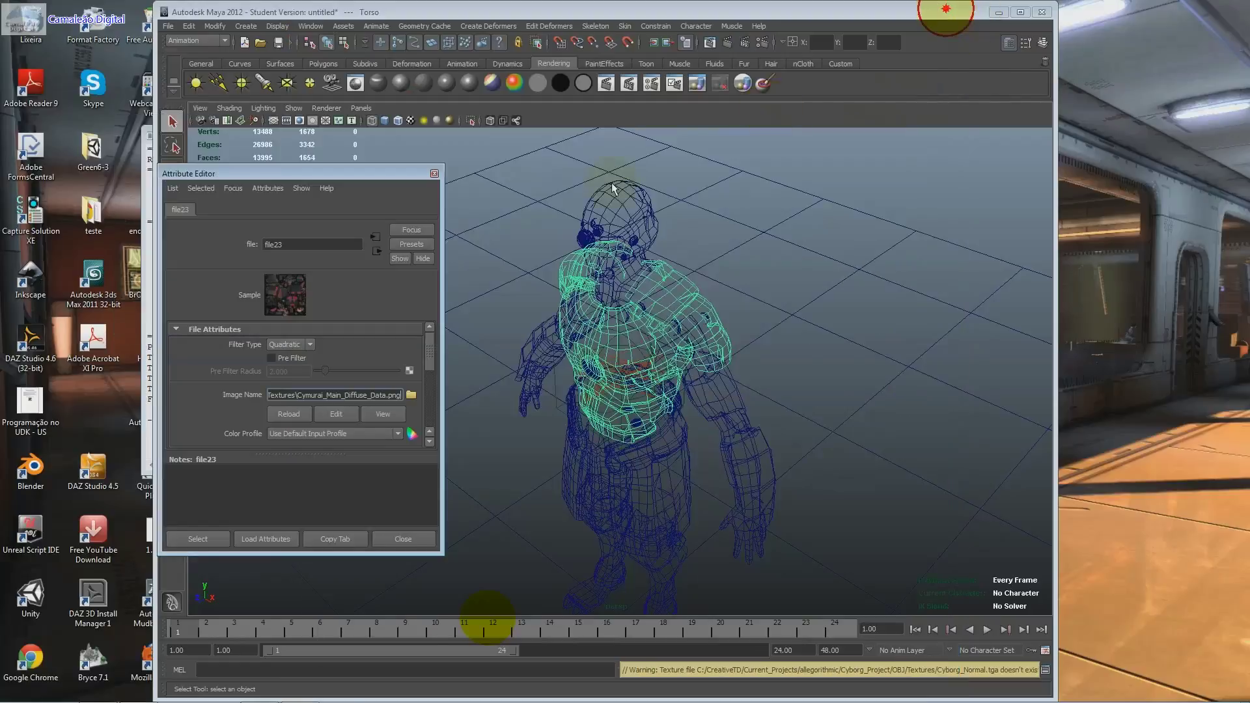
pyautogui.click(389, 417)
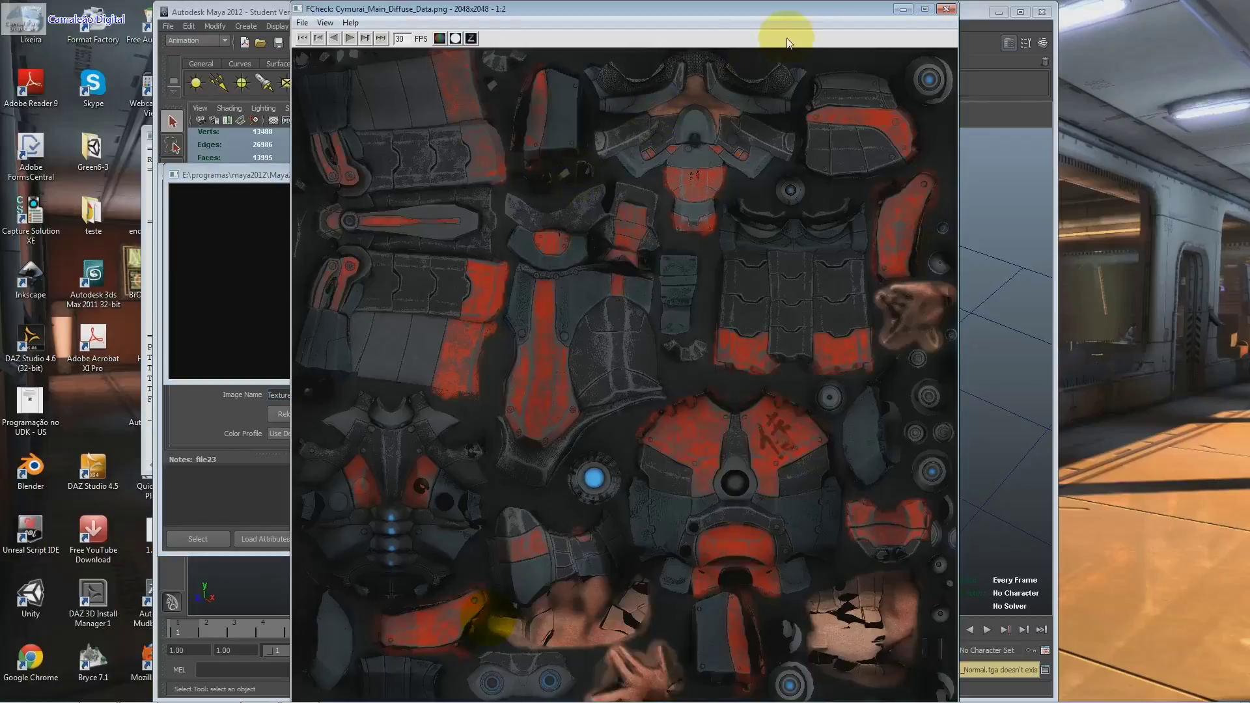
pyautogui.click(946, 8)
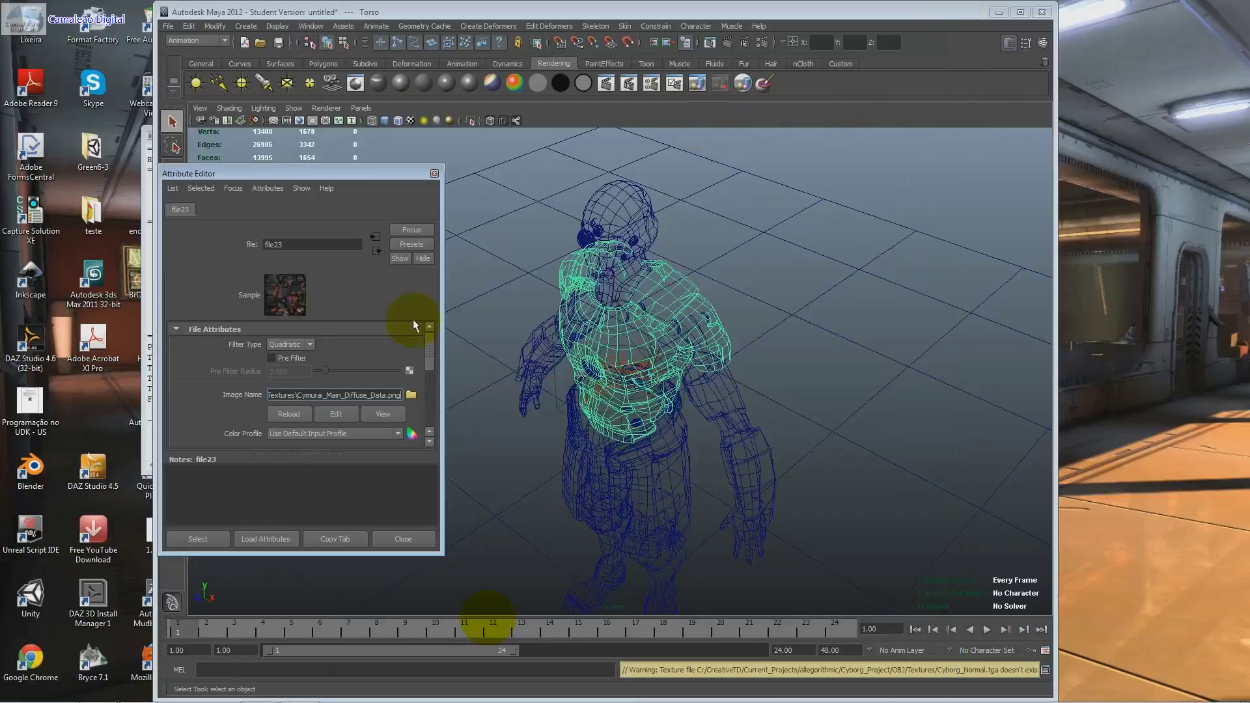
# - Open the texture via Edit, close that viewer, then close the file23 Attribute Editor
pyautogui.click(345, 415)
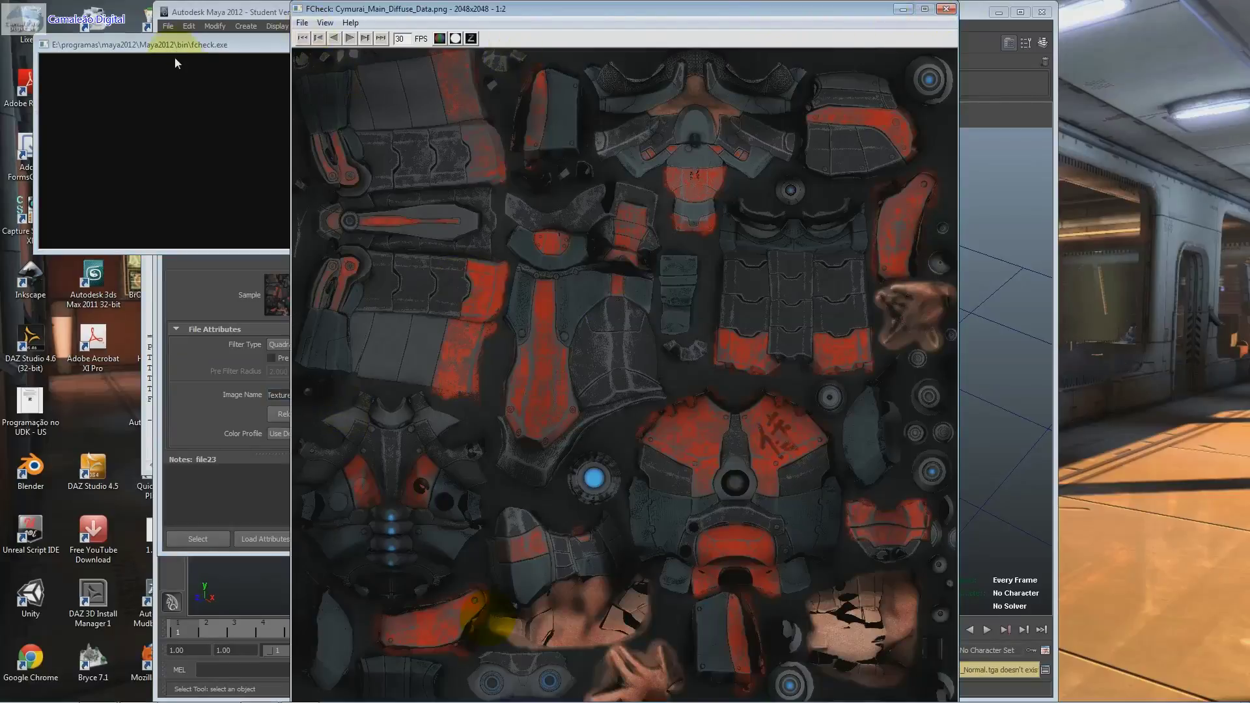
pyautogui.click(946, 9)
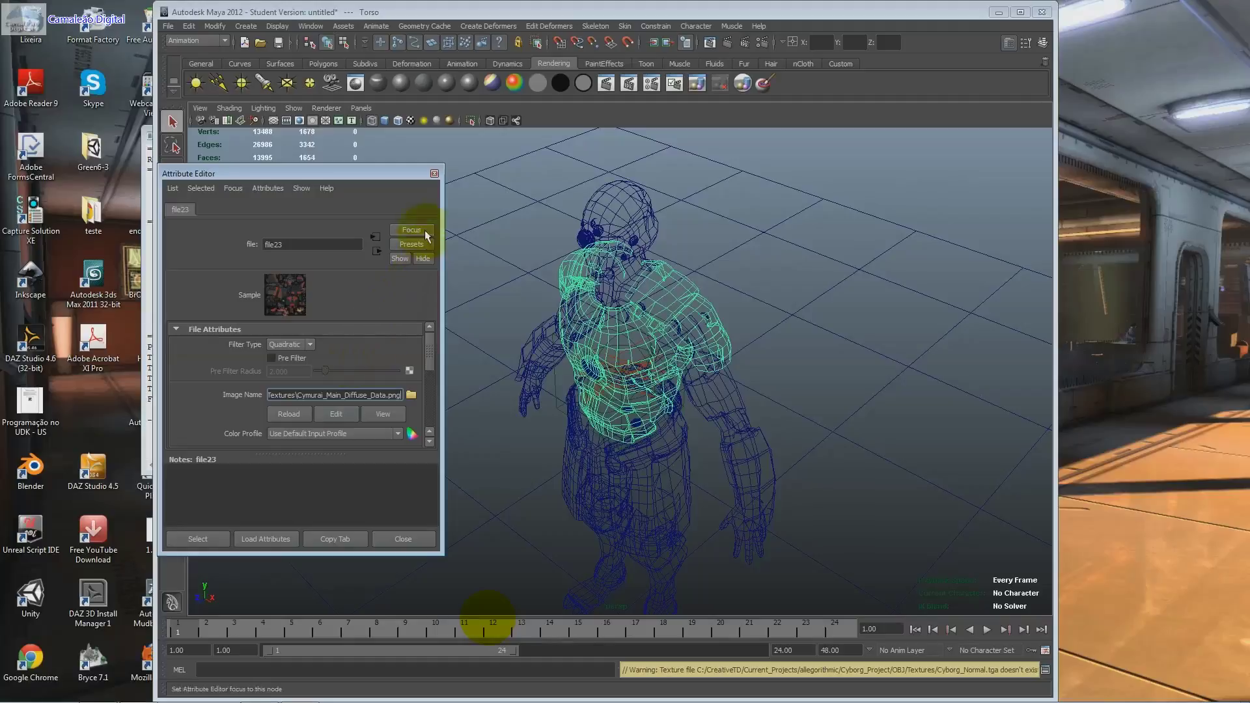
pyautogui.click(434, 174)
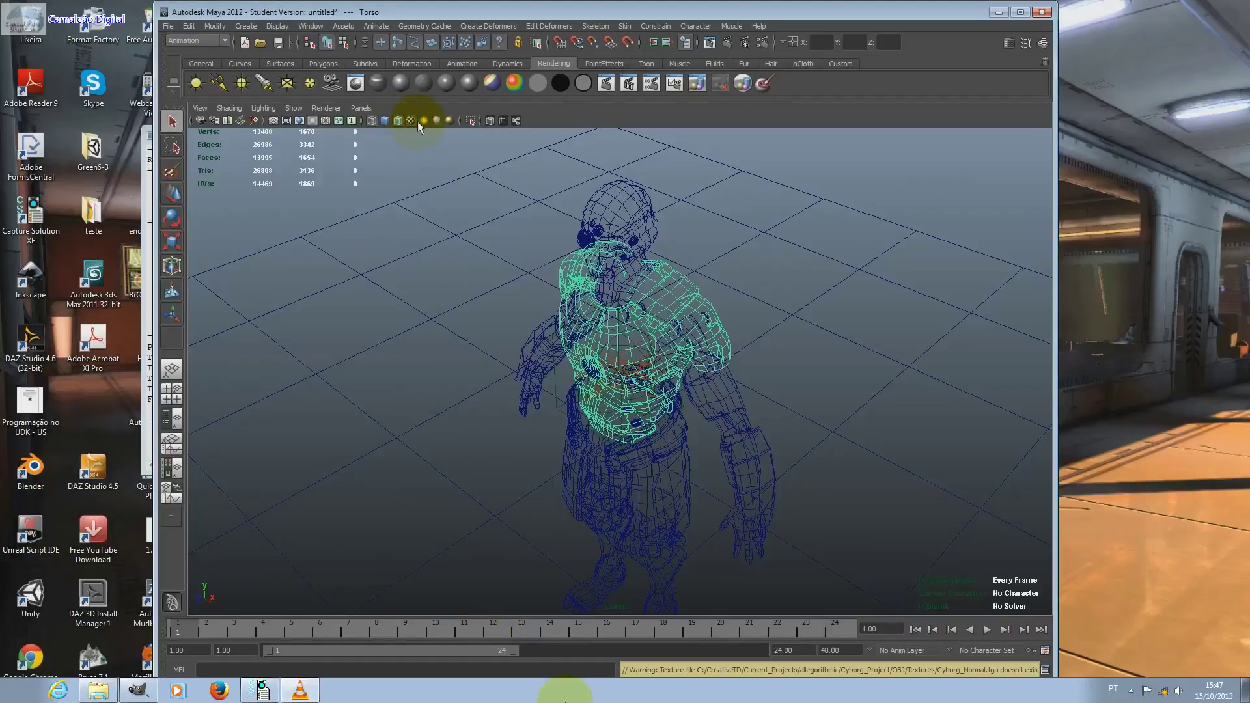
# - Switch the viewport to textured shading and frame the whole cyborg character
pyautogui.click(409, 120)
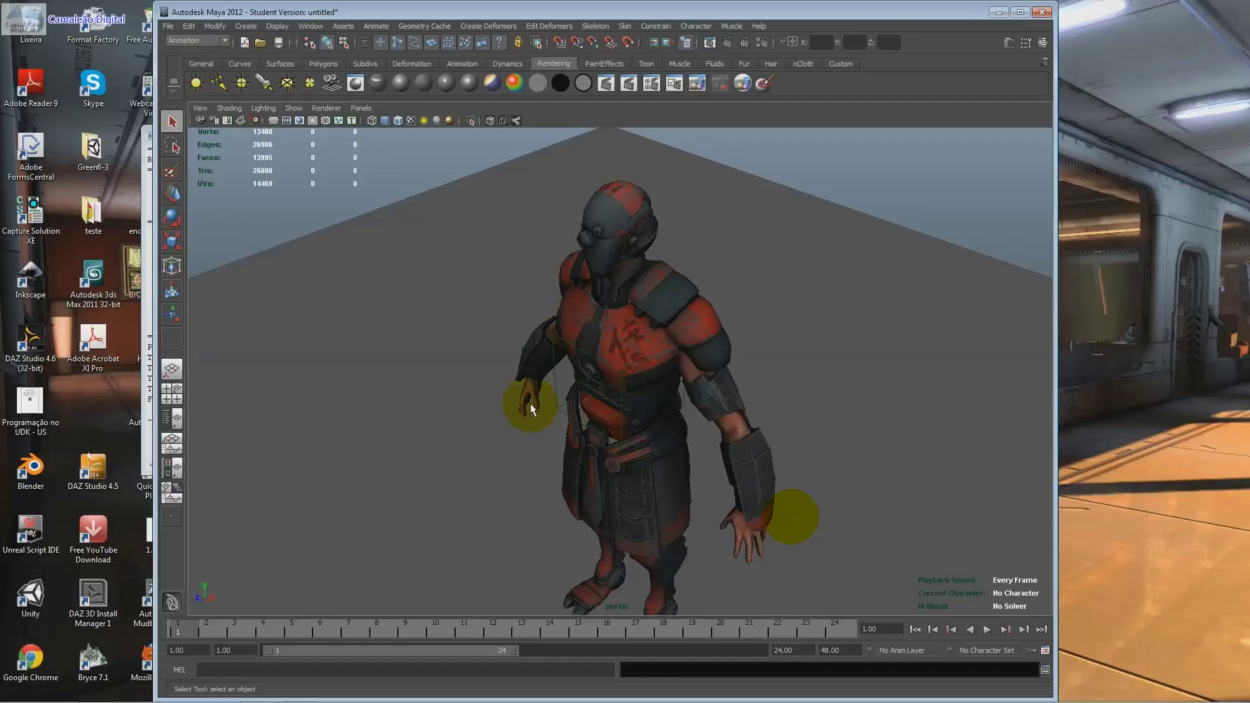
pyautogui.keyDown('alt'); pyautogui.moveTo(511, 362); pyautogui.dragTo(592, 88); pyautogui.keyUp('alt')
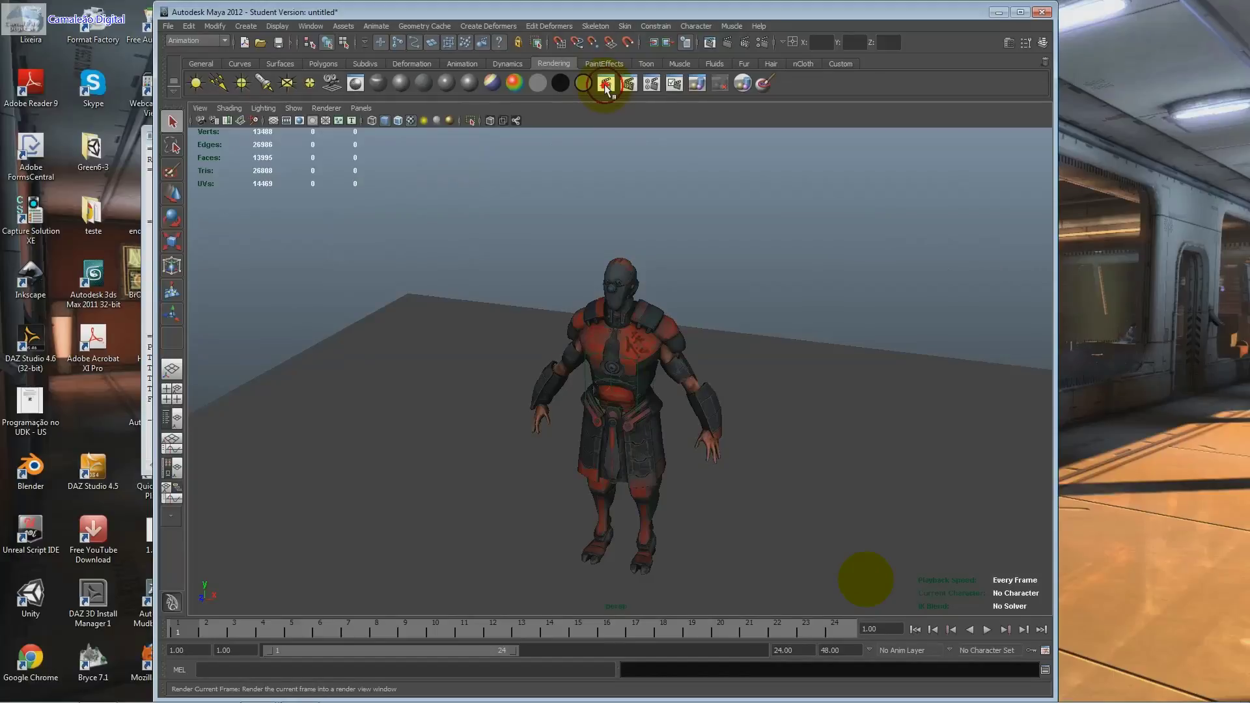
# - Render the current frame of the textured cyborg, close the Render View, and zoom in on the model
pyautogui.click(606, 86)
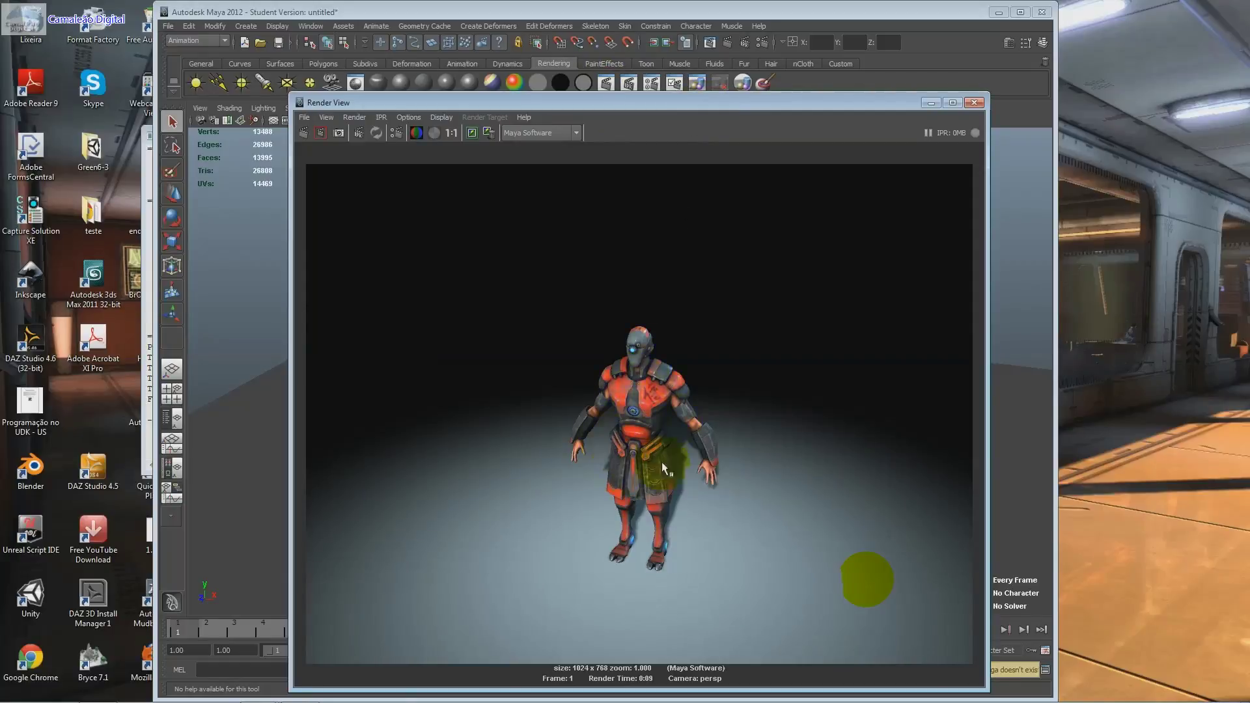
pyautogui.click(972, 104)
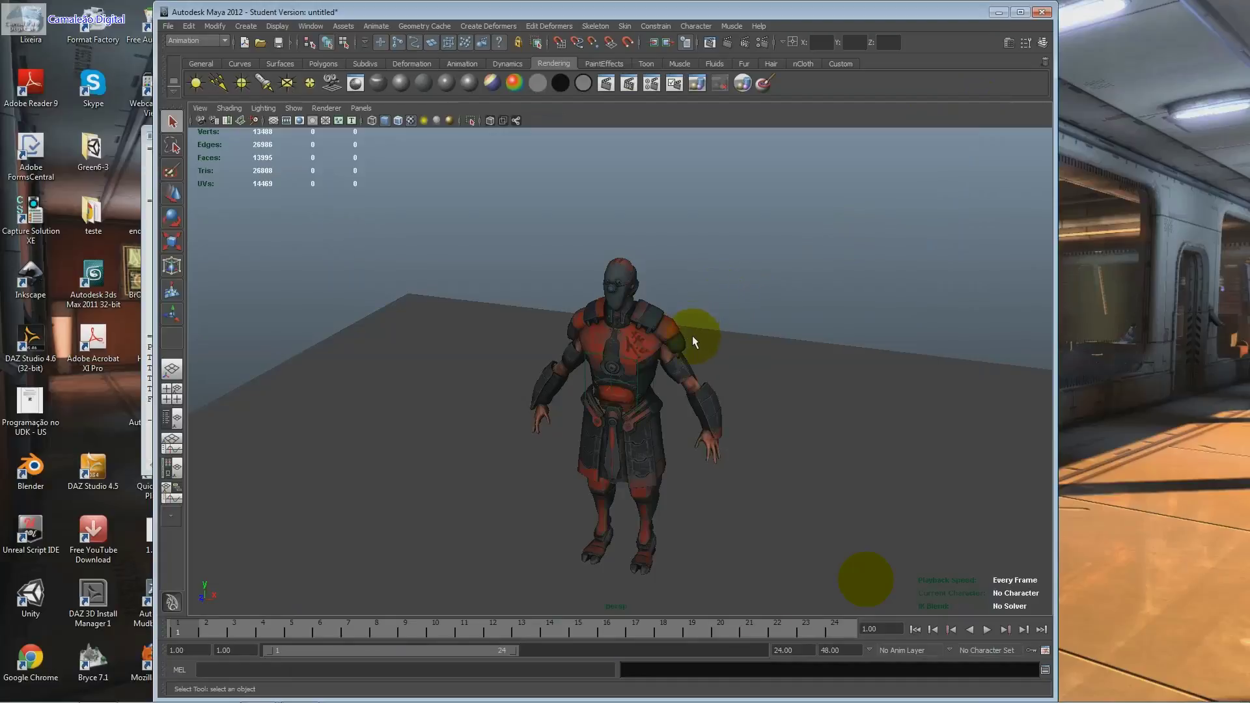
pyautogui.scroll(5, 693, 335)
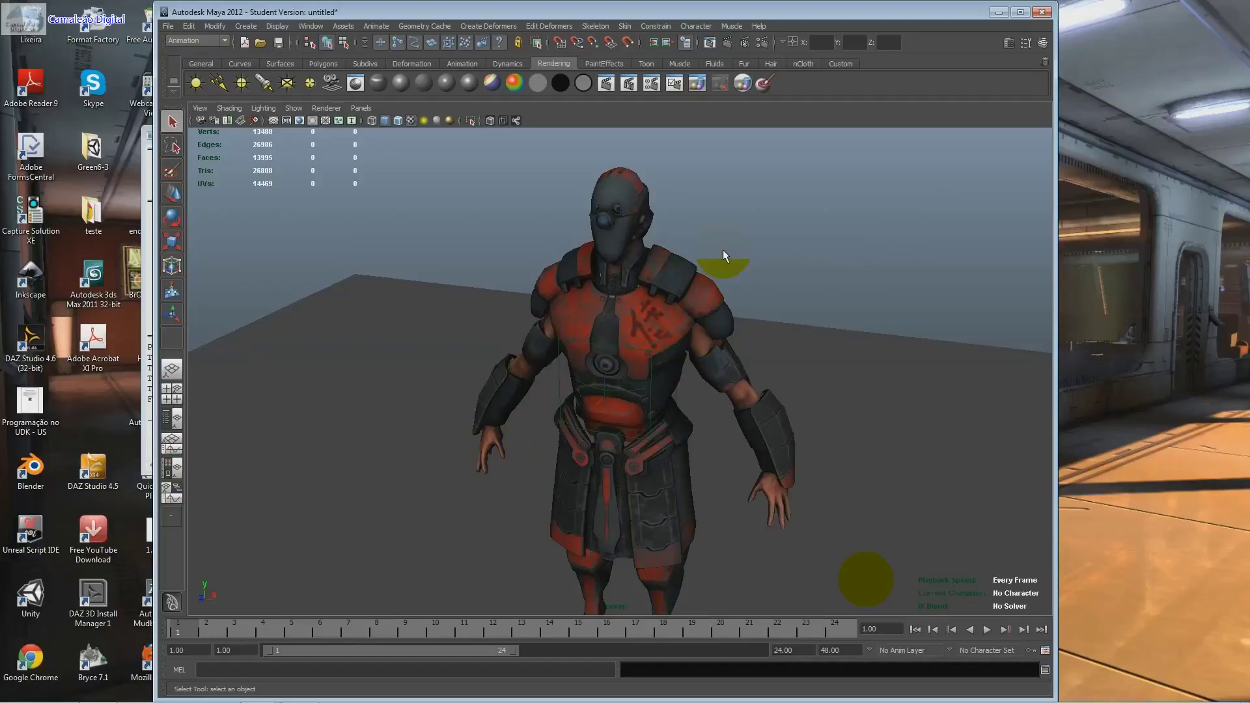
pyautogui.scroll(-5, 723, 249)
pyautogui.scroll(2, 666, 365)
pyautogui.scroll(1, 666, 365)
pyautogui.scroll(1, 666, 364)
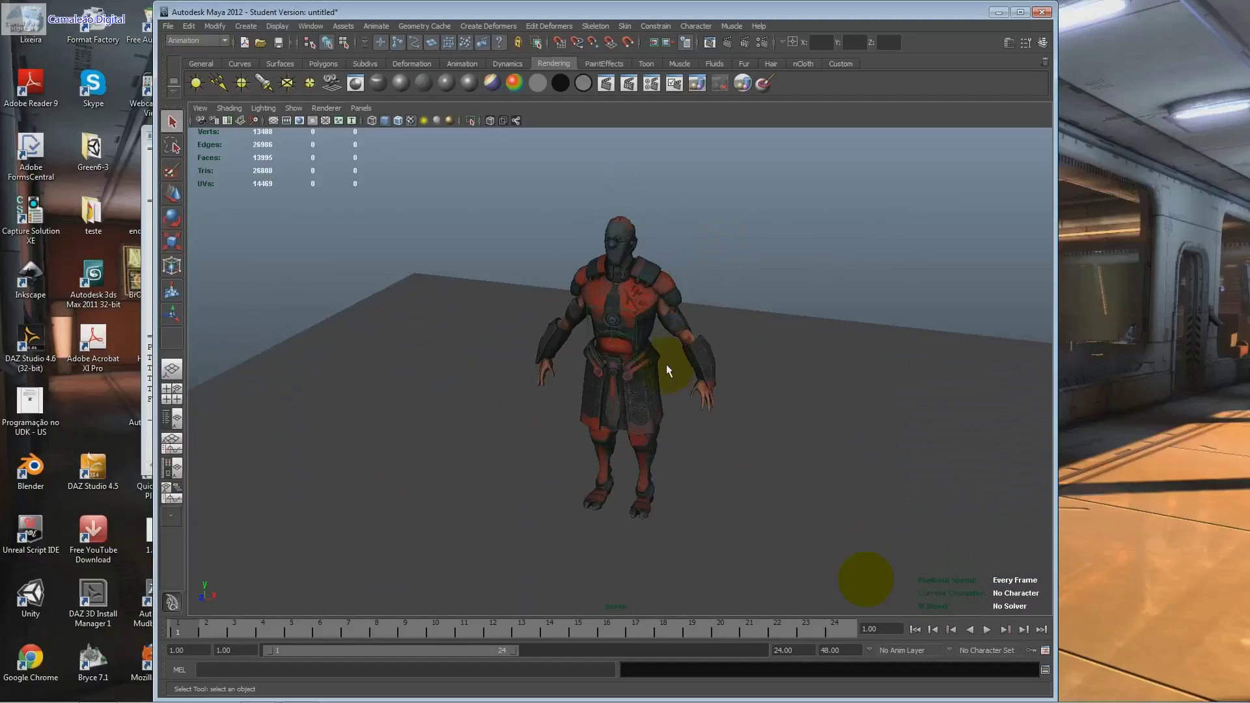
pyautogui.scroll(1, 666, 365)
pyautogui.scroll(1, 665, 370)
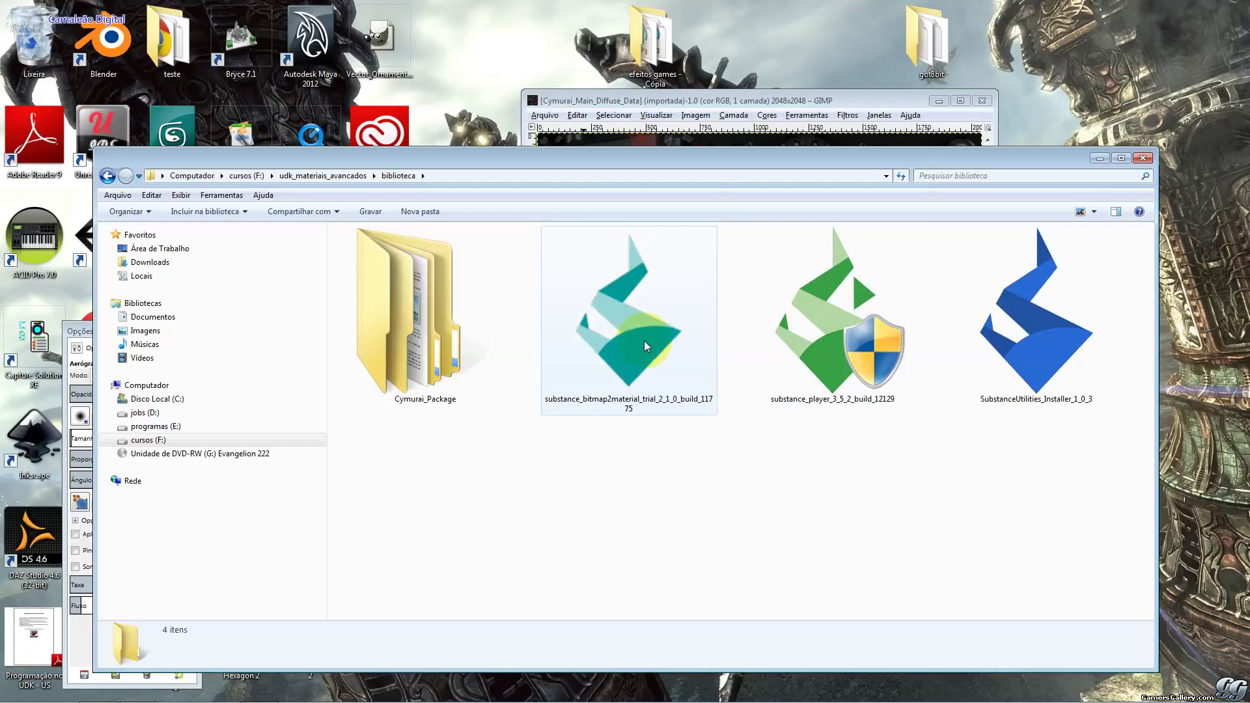
# - Select the Substance Player and Utilities installers, then bring GIMP's diffuse texture window forward and move it right
pyautogui.click(773, 337)
pyautogui.click(1065, 349)
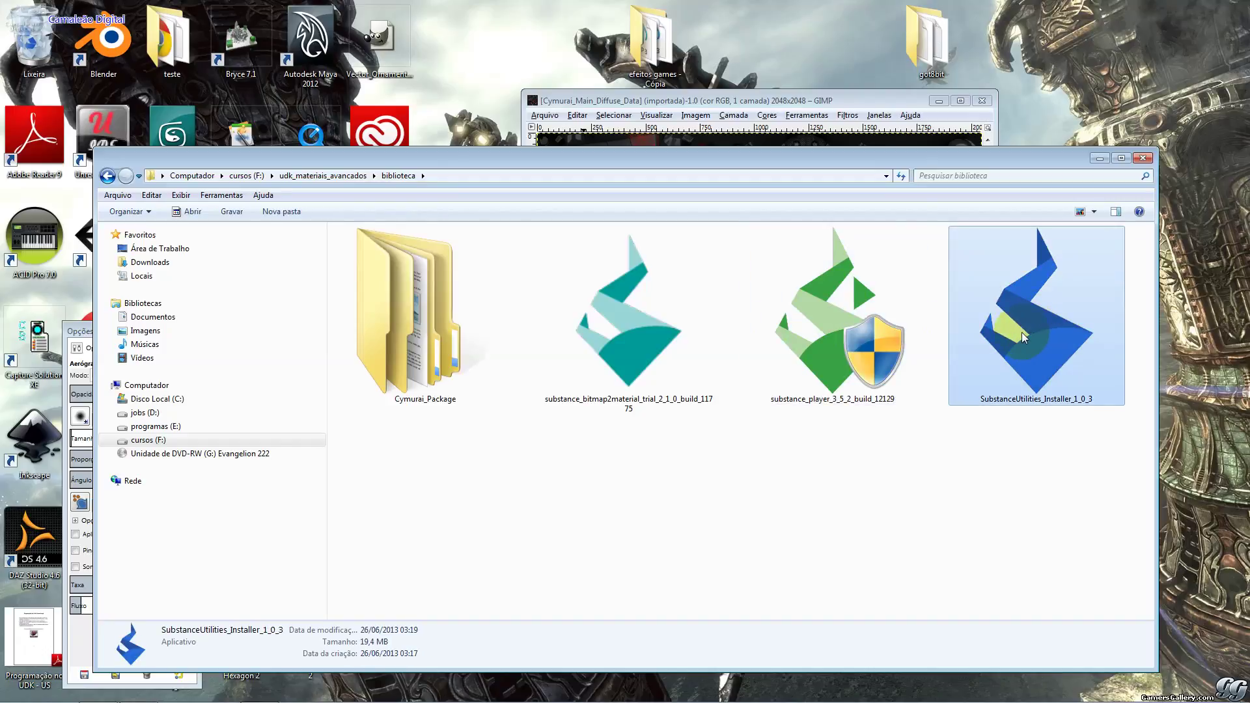
pyautogui.press('Left')
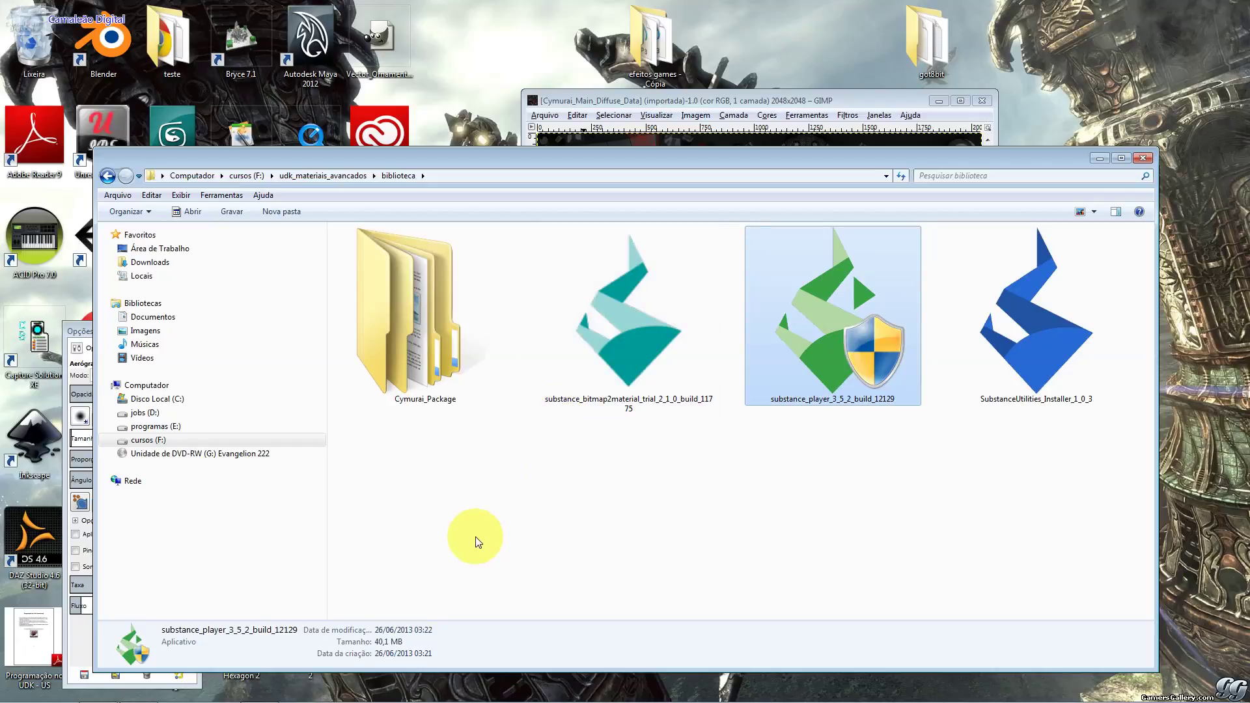
pyautogui.click(733, 99)
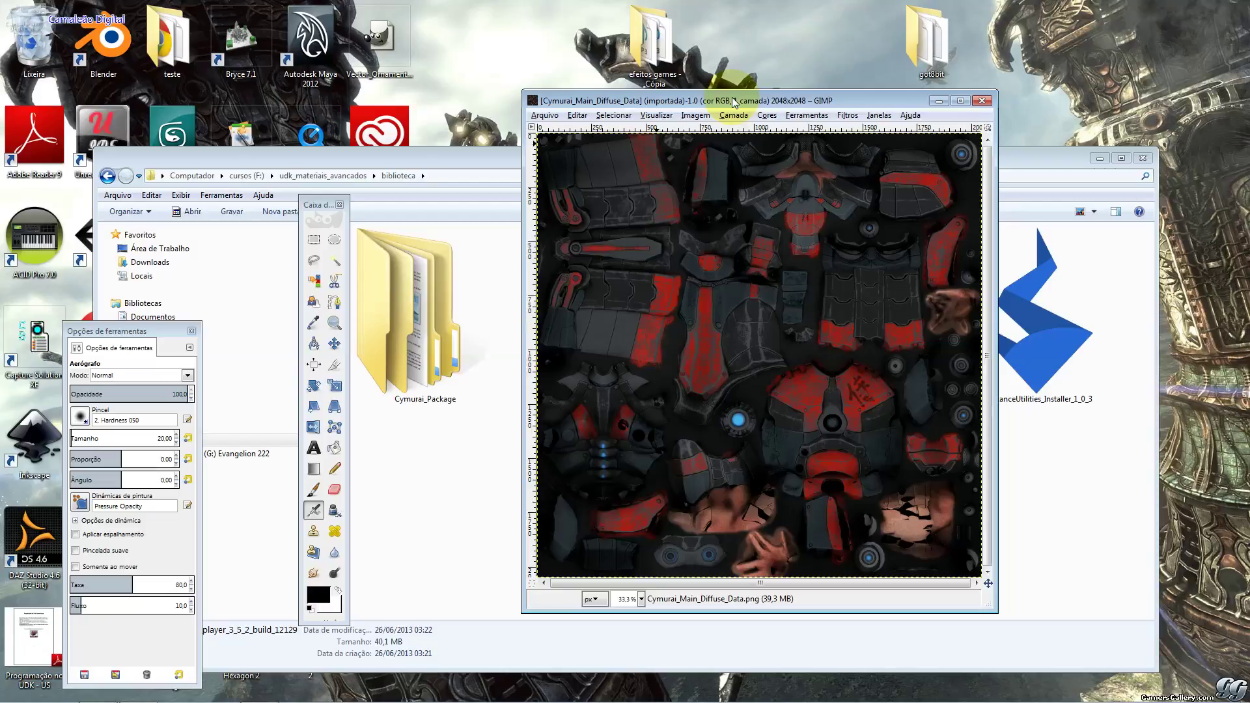
pyautogui.moveTo(732, 99); pyautogui.dragTo(899, 71)
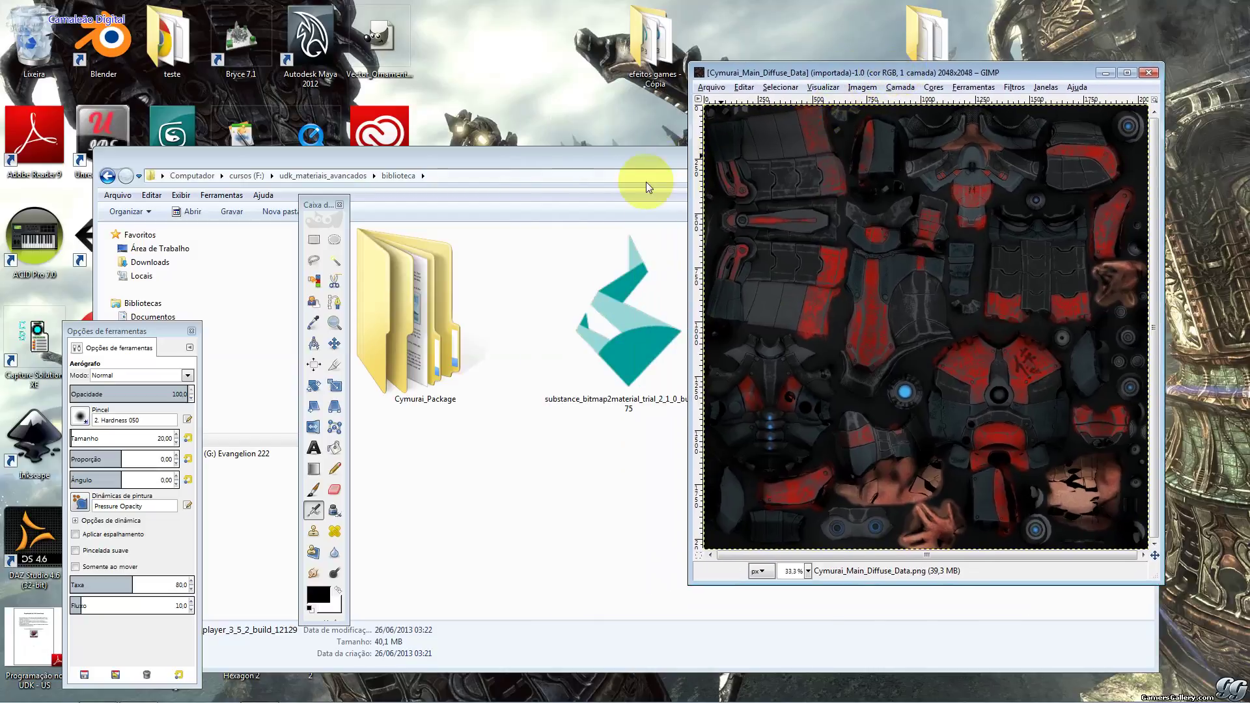